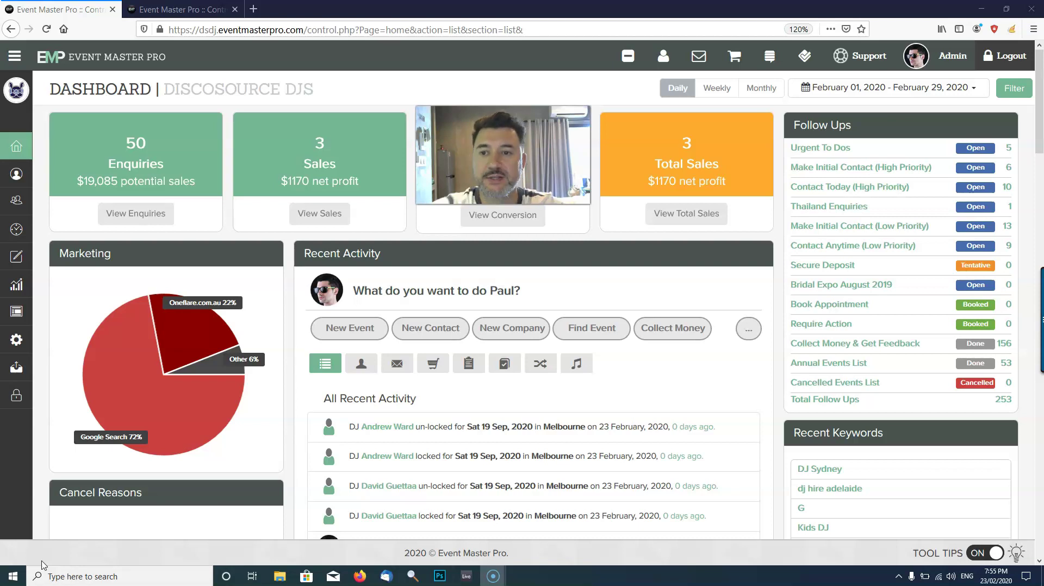
Assign the top 5-star DJ from the Select DJ list to the 19 Sep 2020 Taylors Hill event.
click(228, 10)
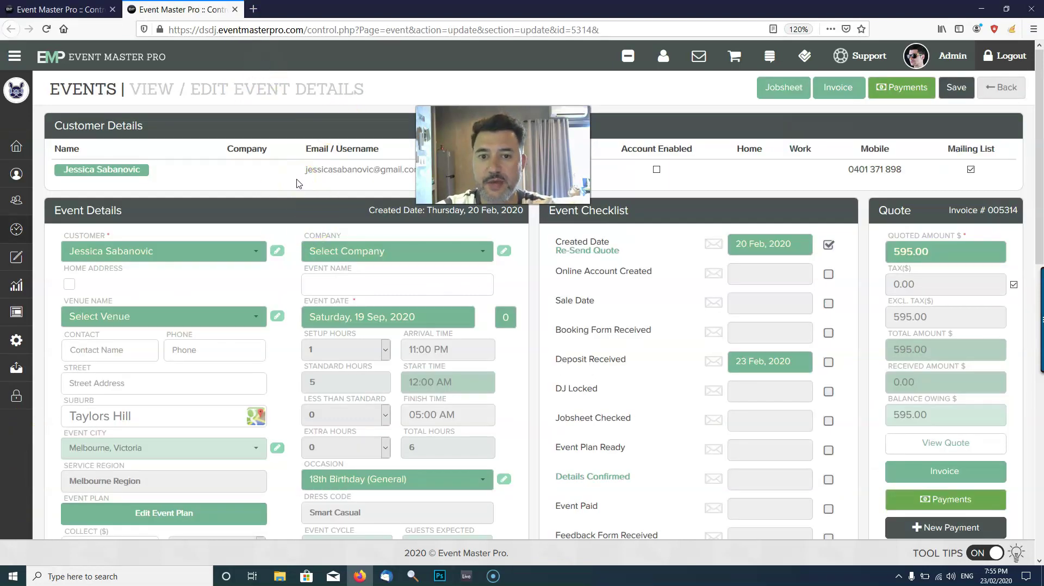
scroll(298, 183, down, 5)
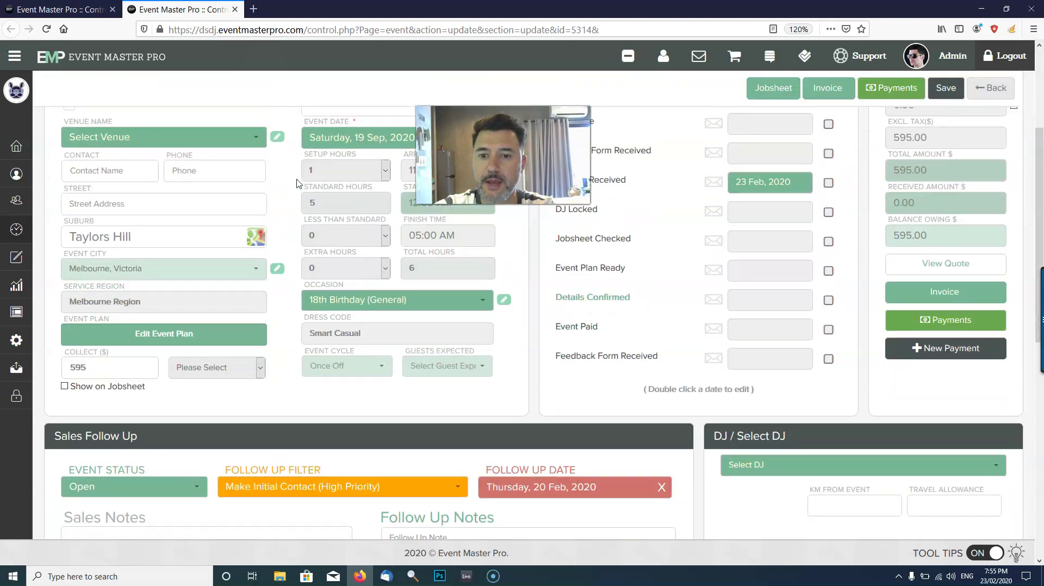
scroll(776, 222, down, 3)
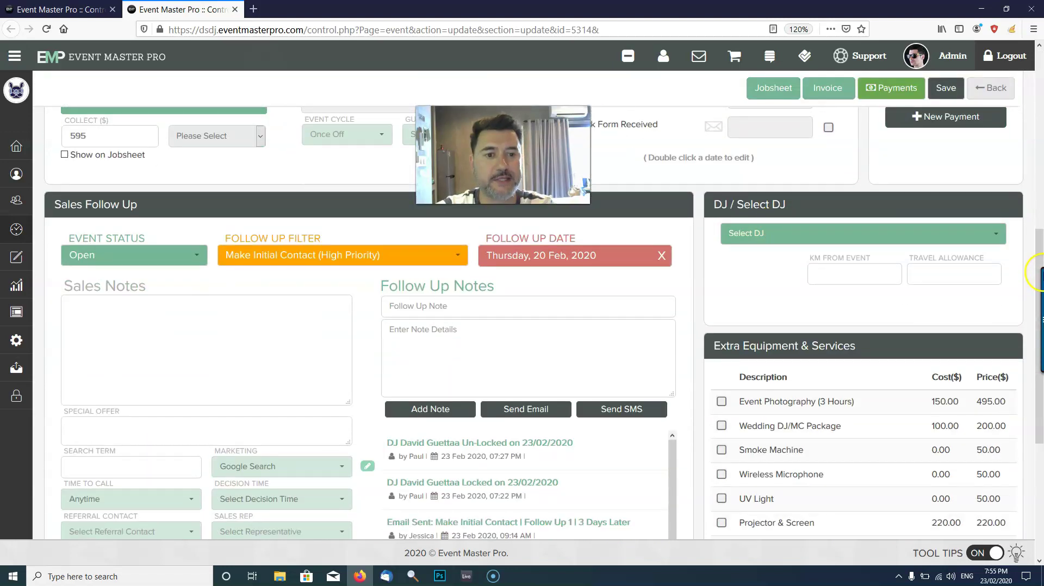
click(1009, 268)
click(991, 234)
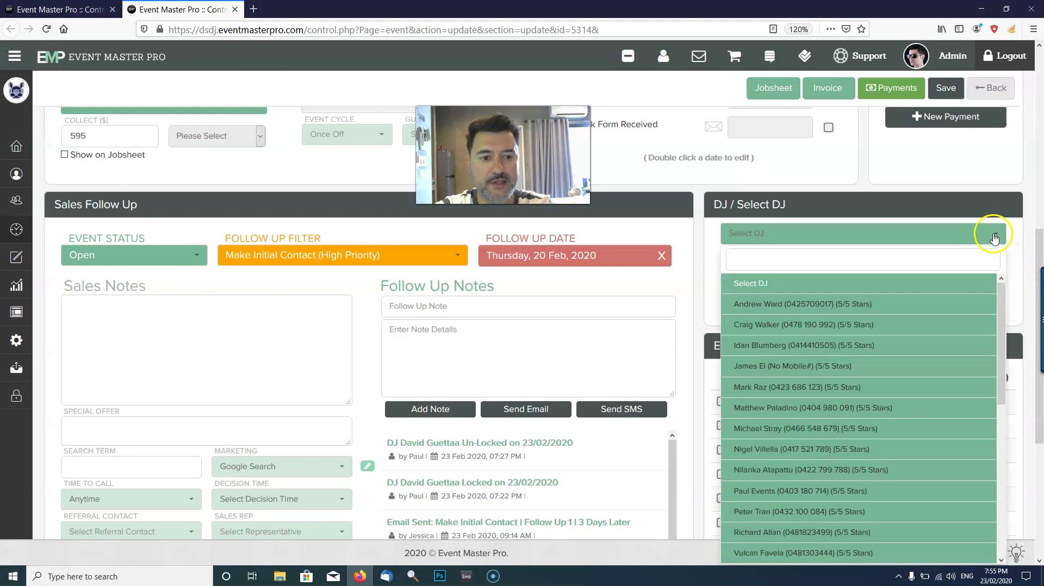
scroll(827, 326, down, 7)
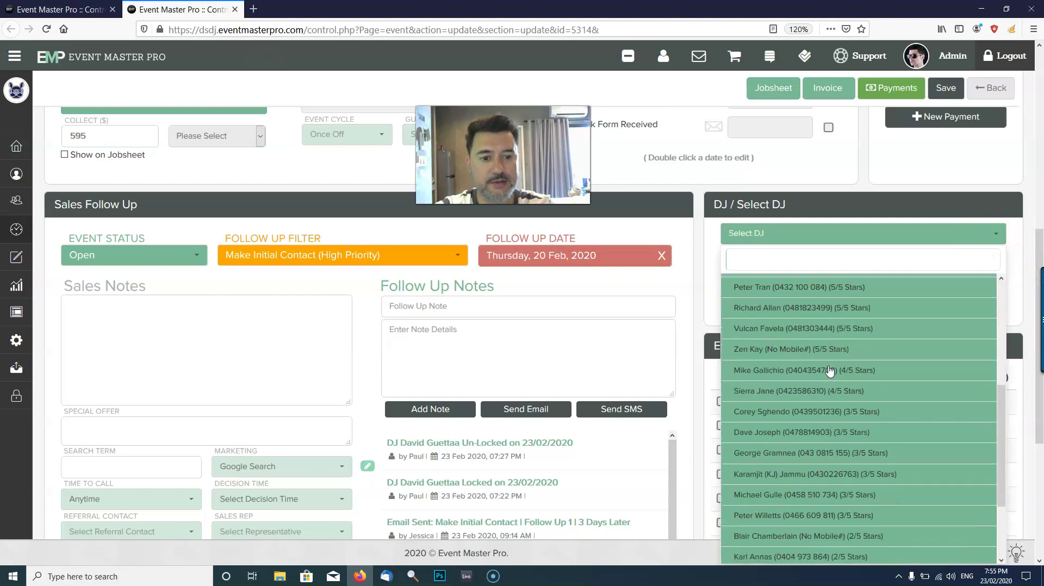
scroll(829, 370, up, 7)
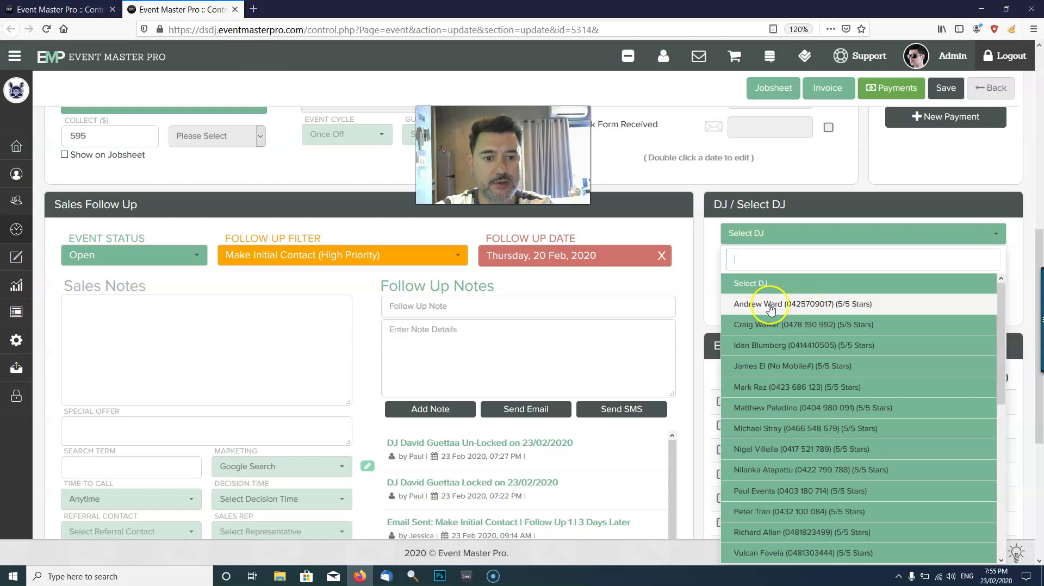
click(855, 316)
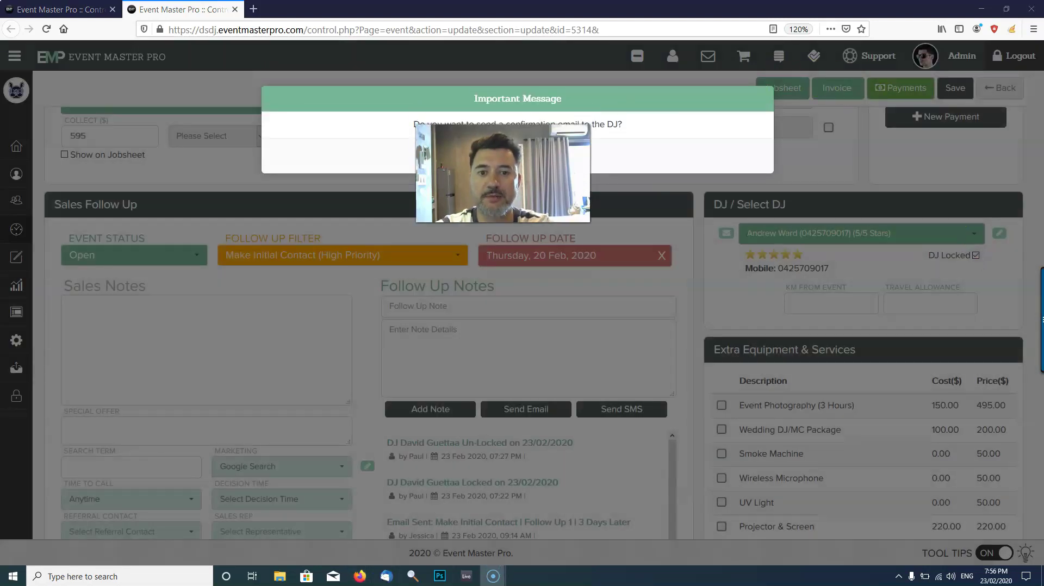
Decline the DJ confirmation email, then untick DJ Locked and confirm the unlock.
click(492, 158)
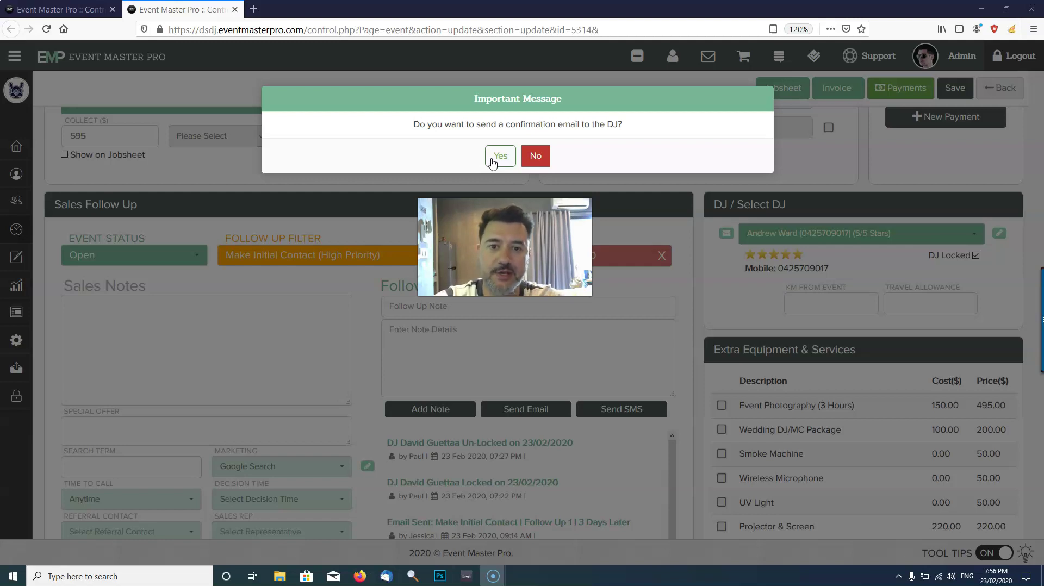
click(544, 159)
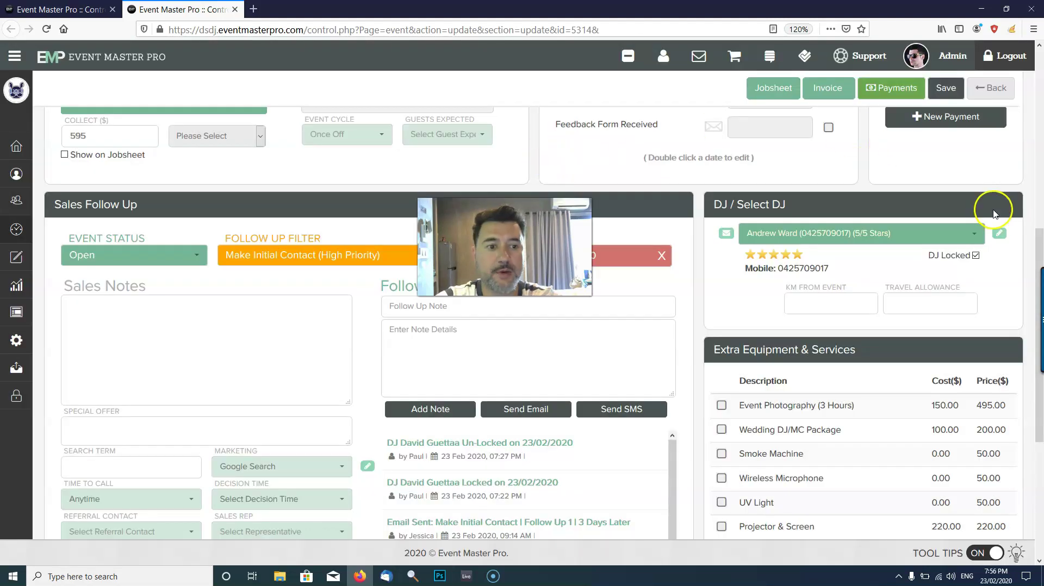
click(975, 255)
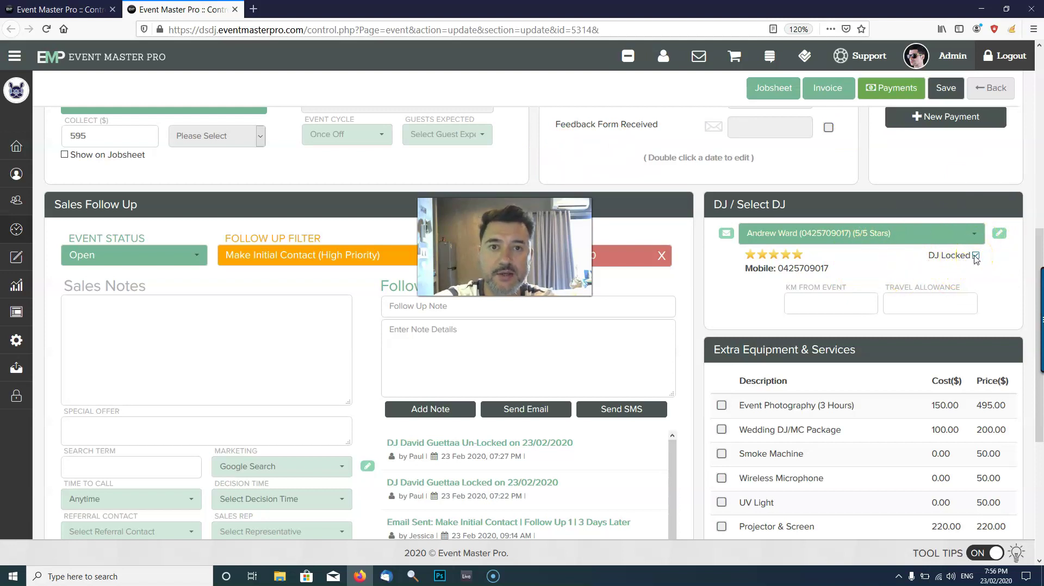
click(976, 256)
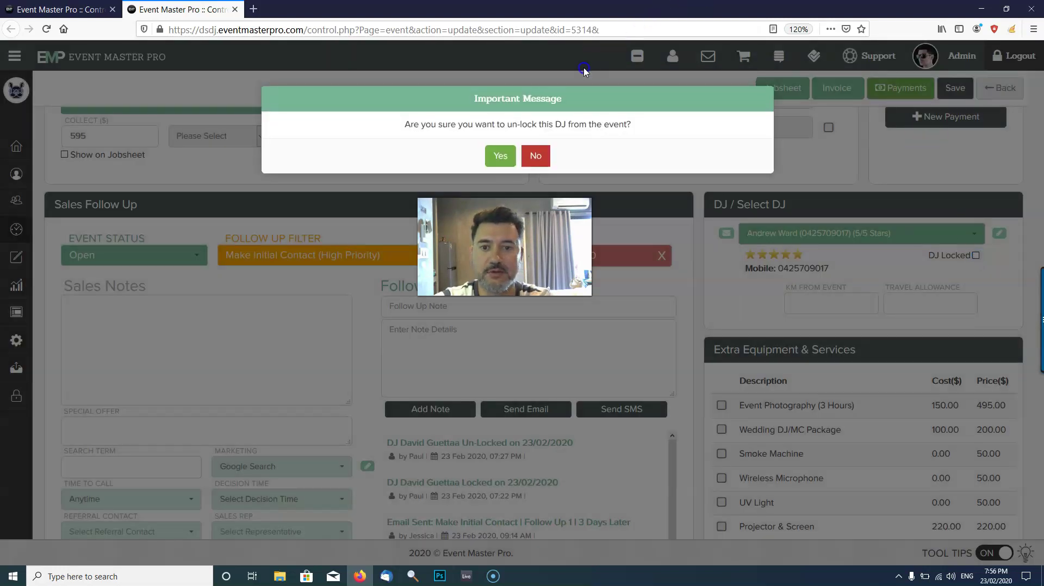
click(515, 156)
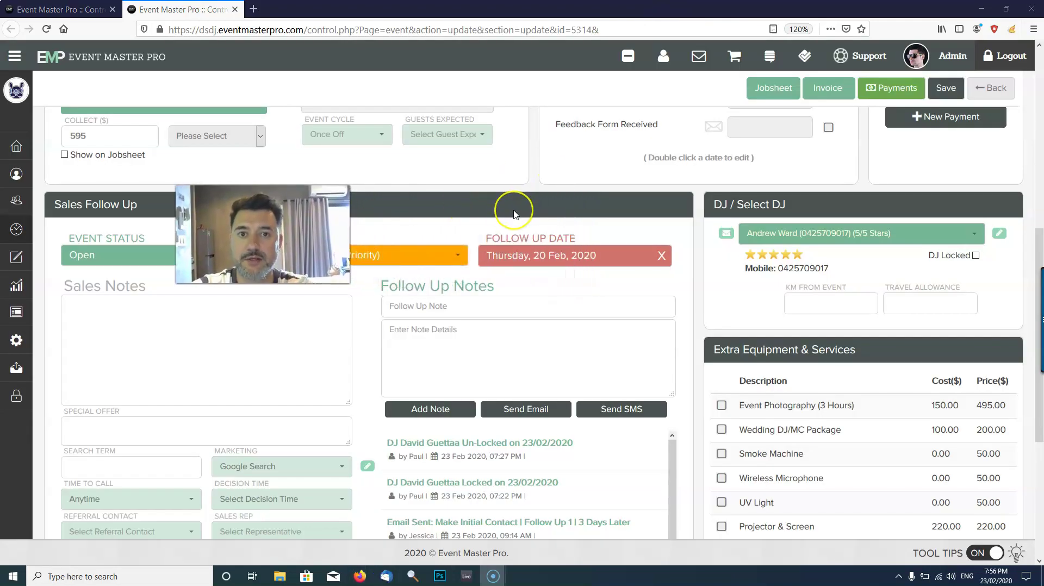
scroll(515, 214, down, 3)
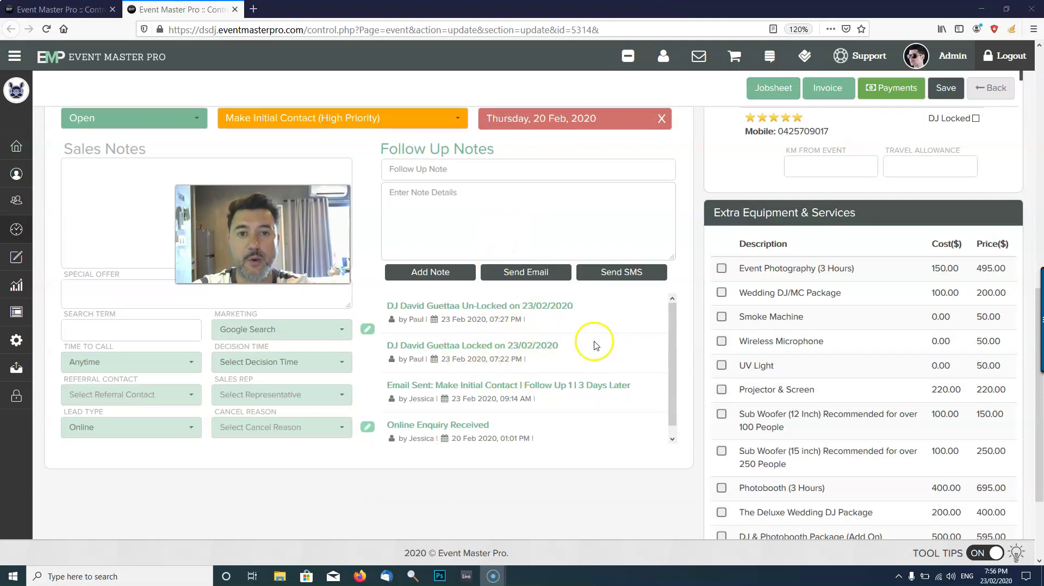
drag(667, 374, 666, 363)
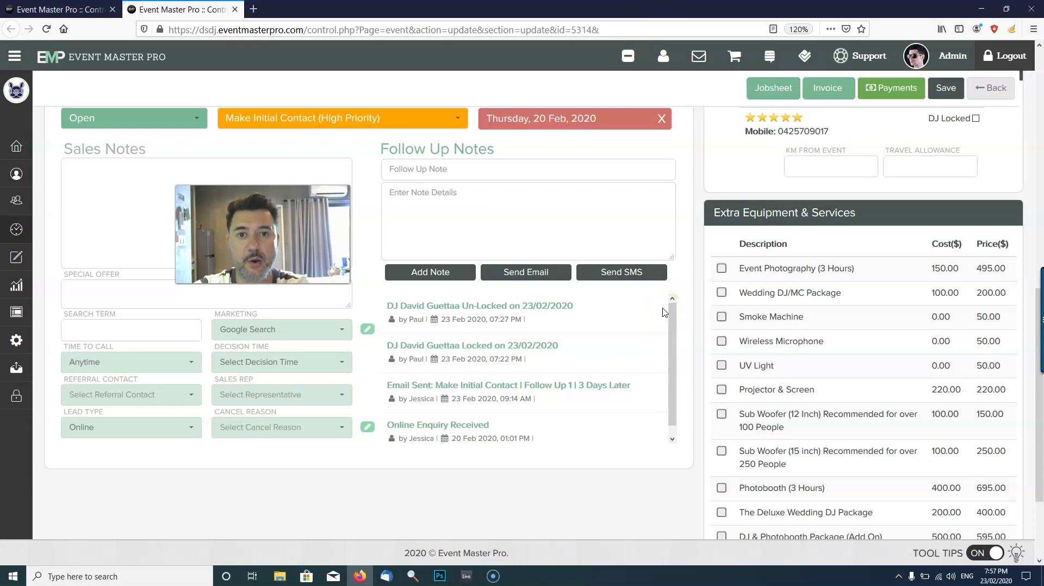
scroll(637, 287, up, 4)
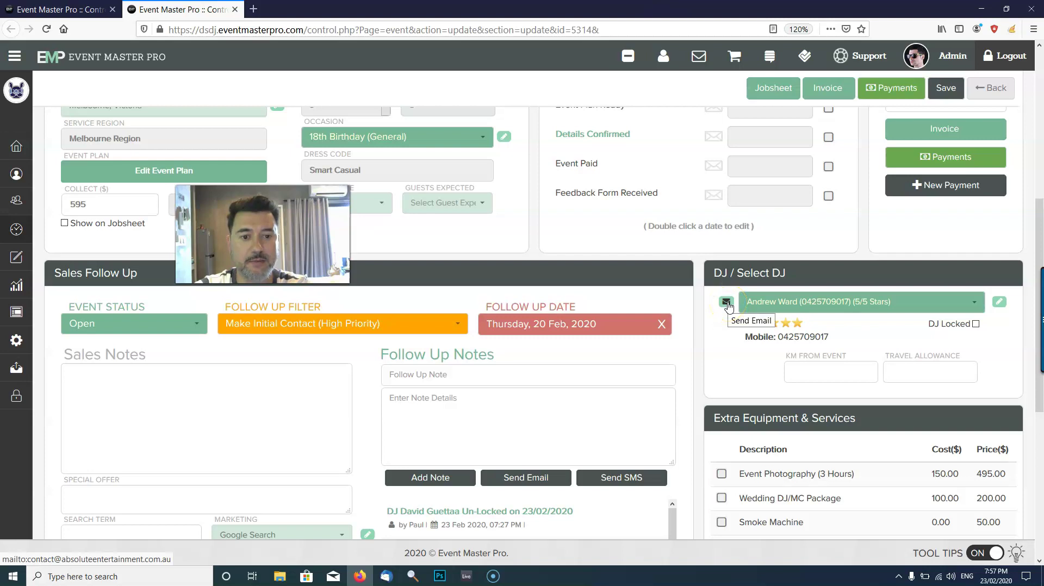
click(727, 302)
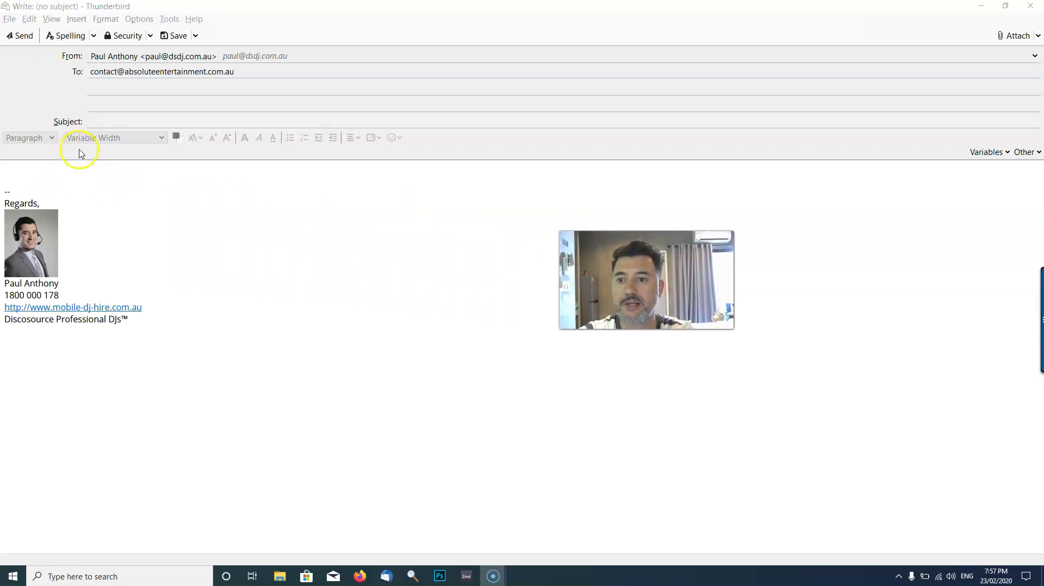
click(125, 120)
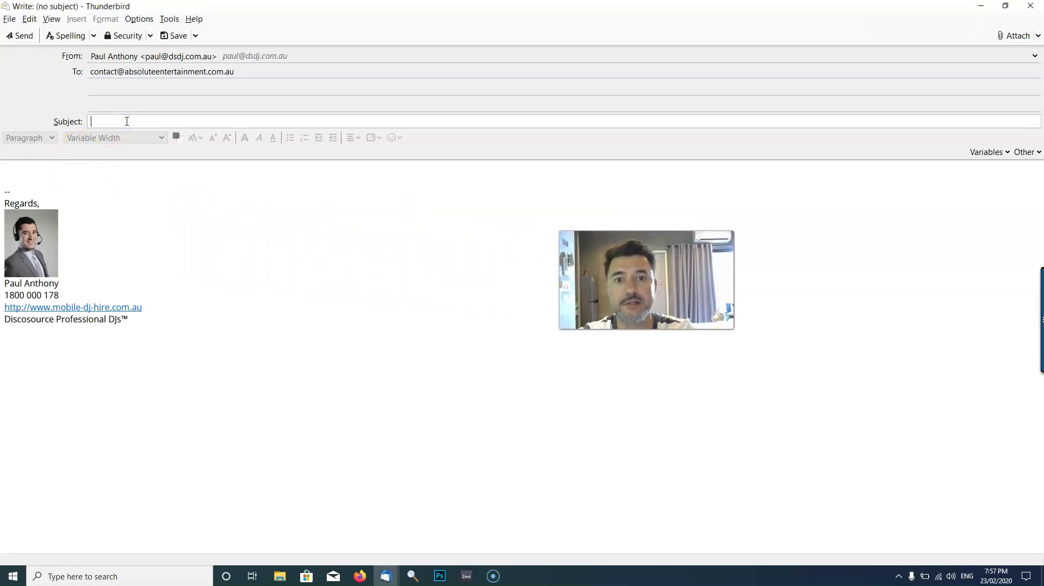
click(1031, 6)
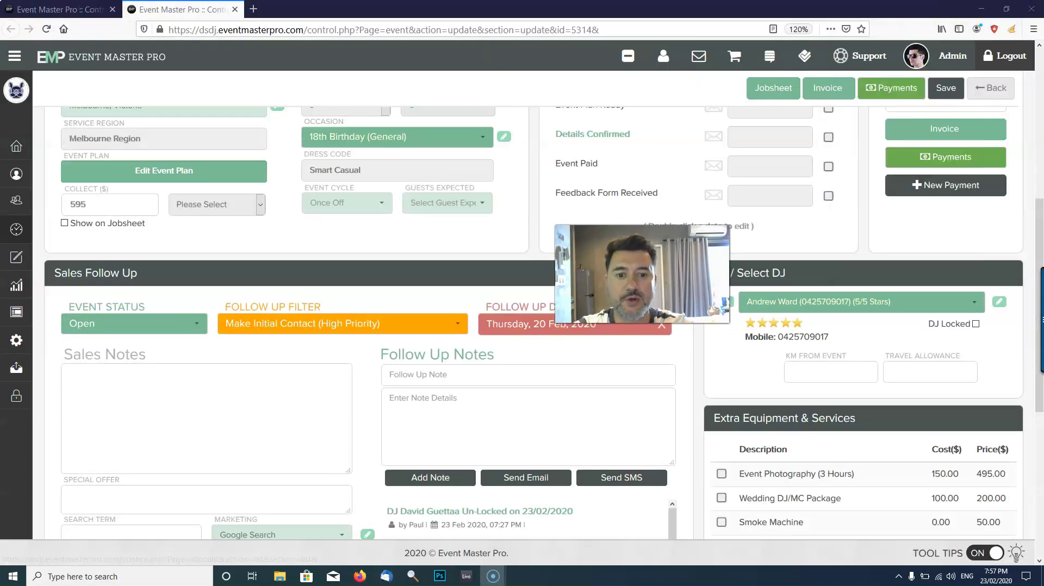
Map the route to Taylors Hill starting from the DJ's suburb, Boronia.
scroll(427, 242, up, 5)
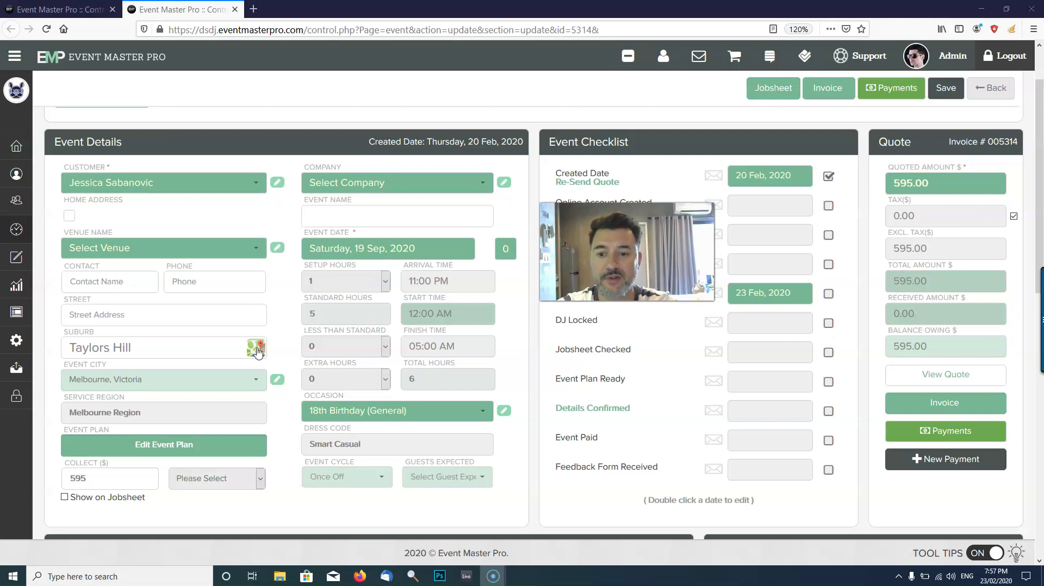
click(257, 349)
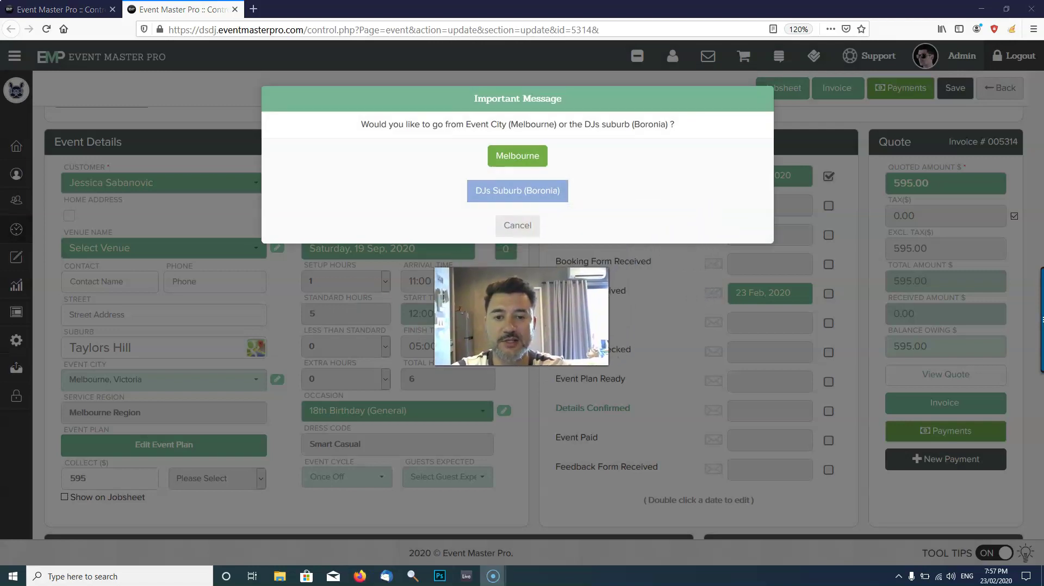
click(532, 157)
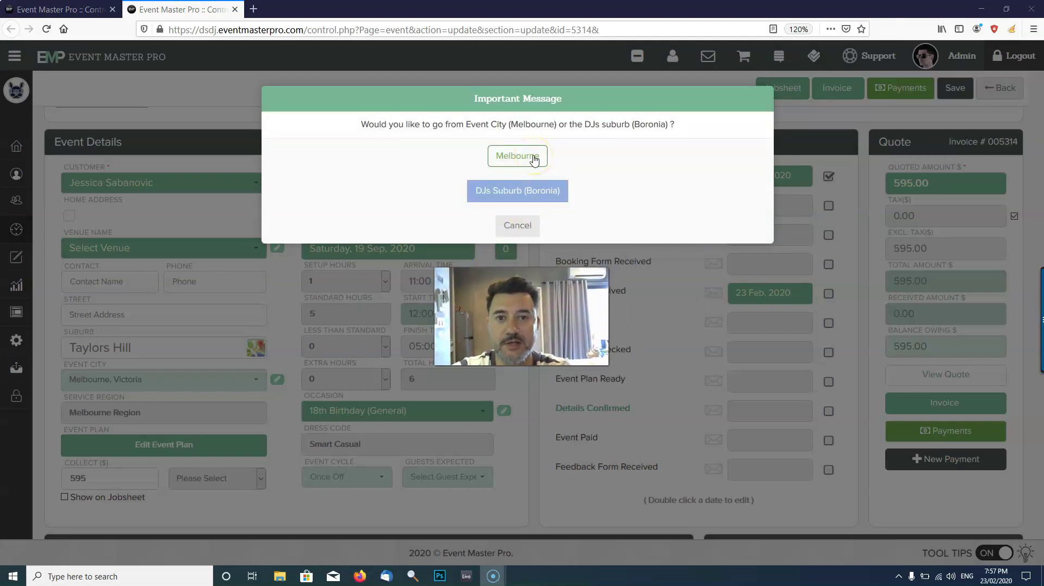
click(541, 195)
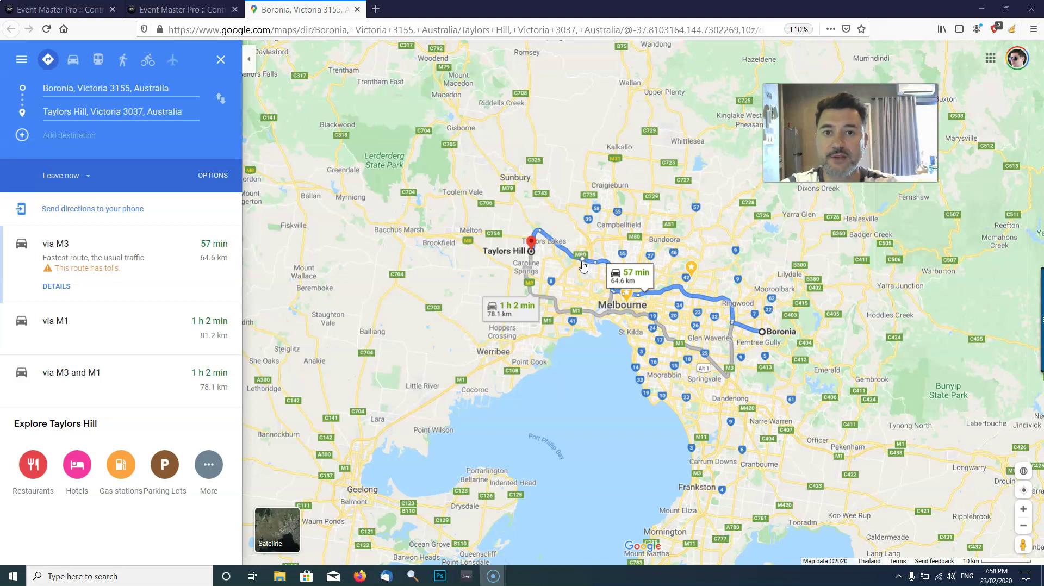
Review the Boronia to Taylors Hill directions (57 min, 64.6 km via M3) and close the Maps tab.
click(357, 10)
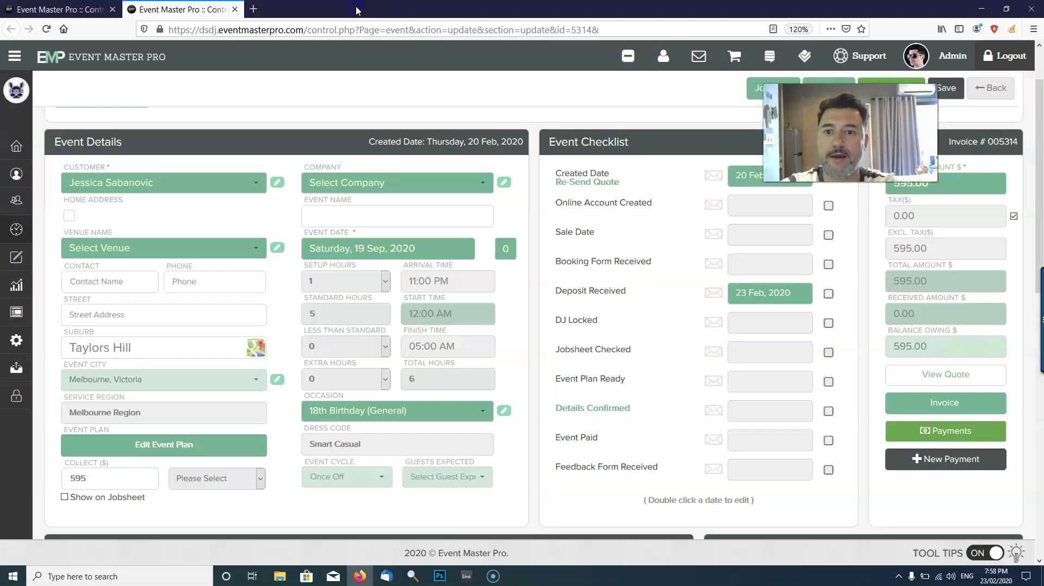
From the Dashboard, go to Contacts > New Contact for a blank contact form.
click(81, 10)
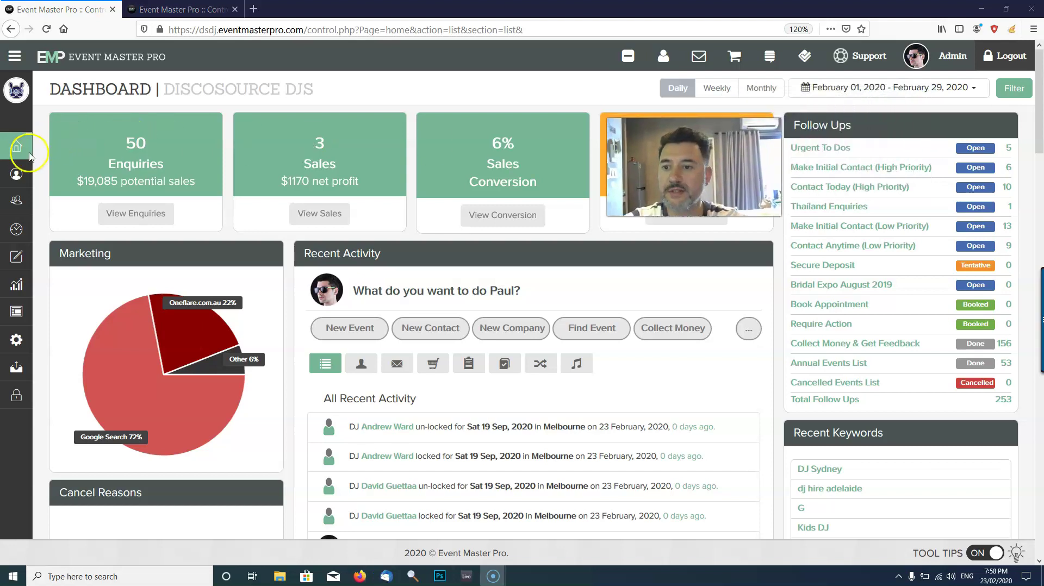
click(17, 175)
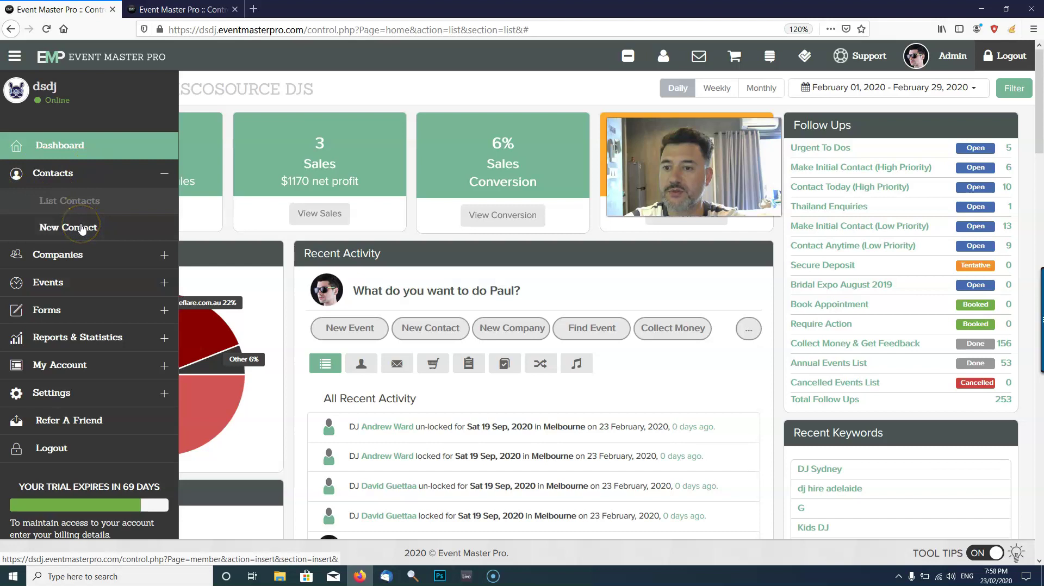
click(80, 227)
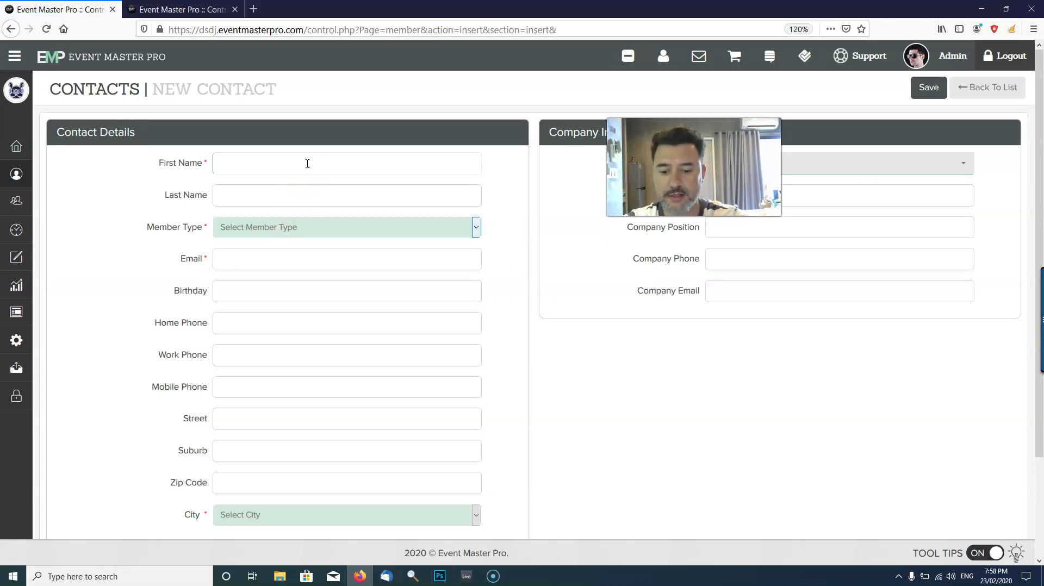
Enter the DJ's last name and set Member Type to DJ.
key(Tab)
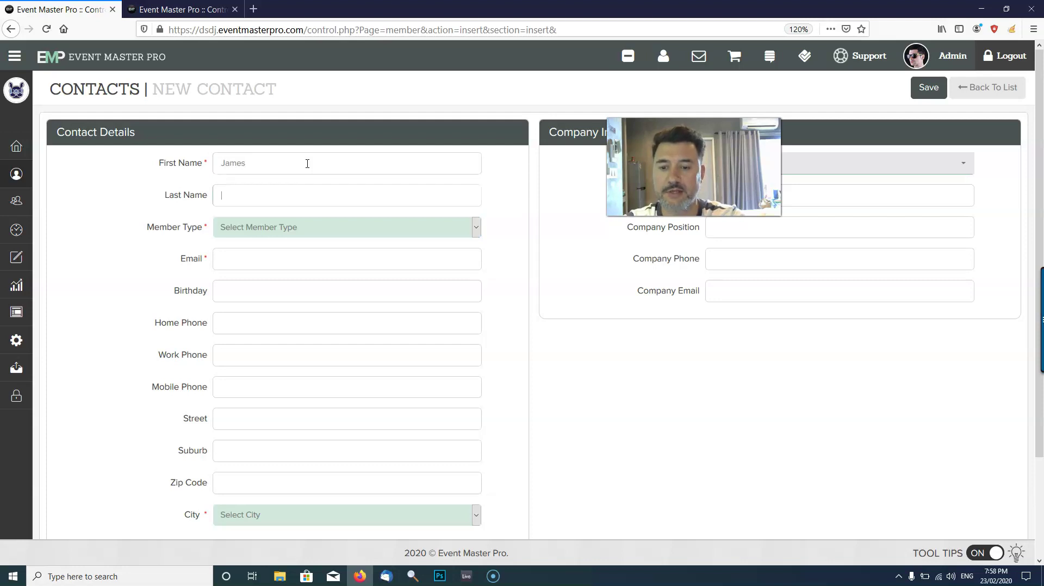
key(Tab)
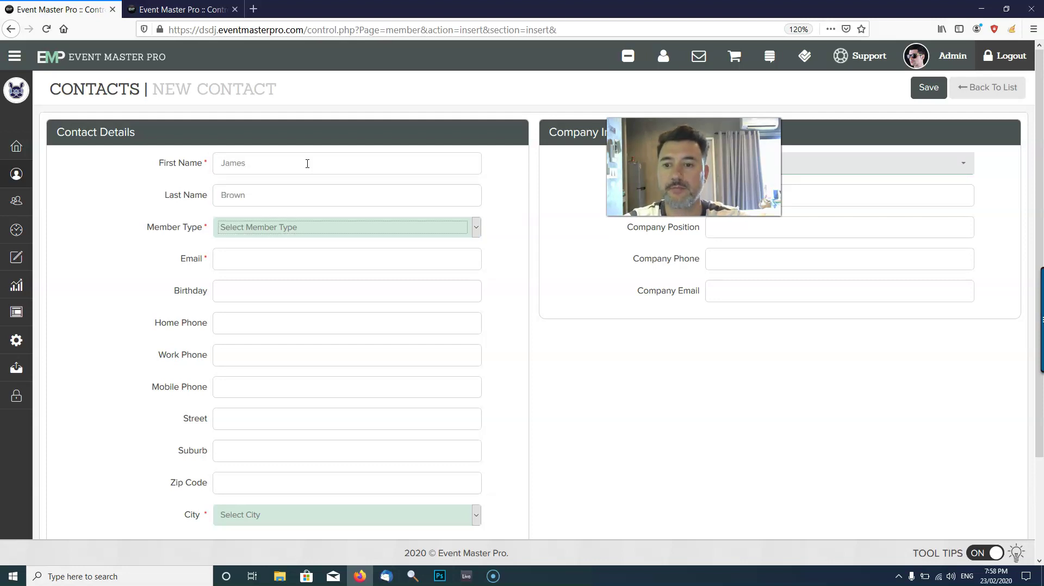
click(328, 229)
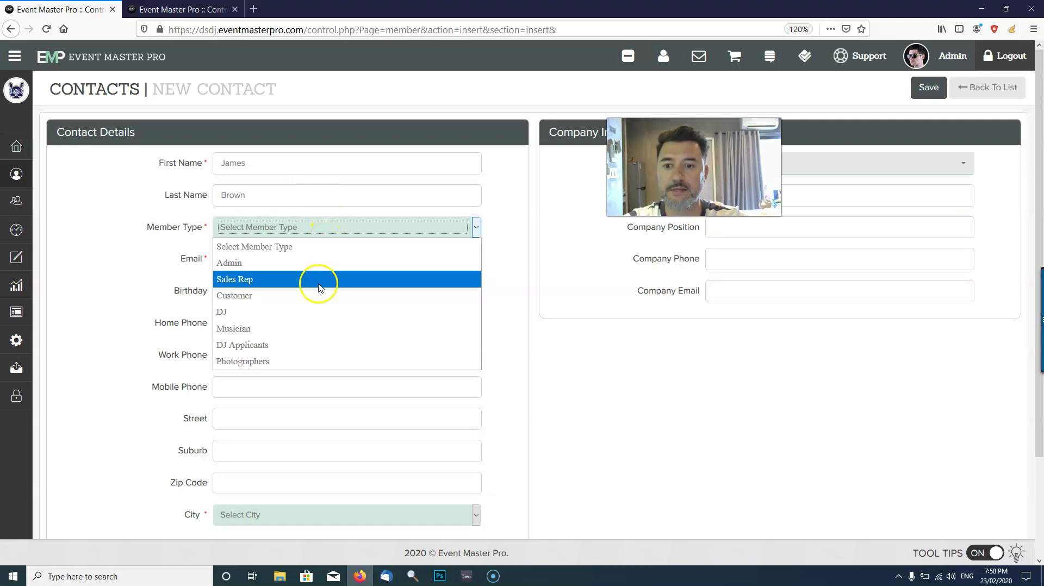
click(320, 313)
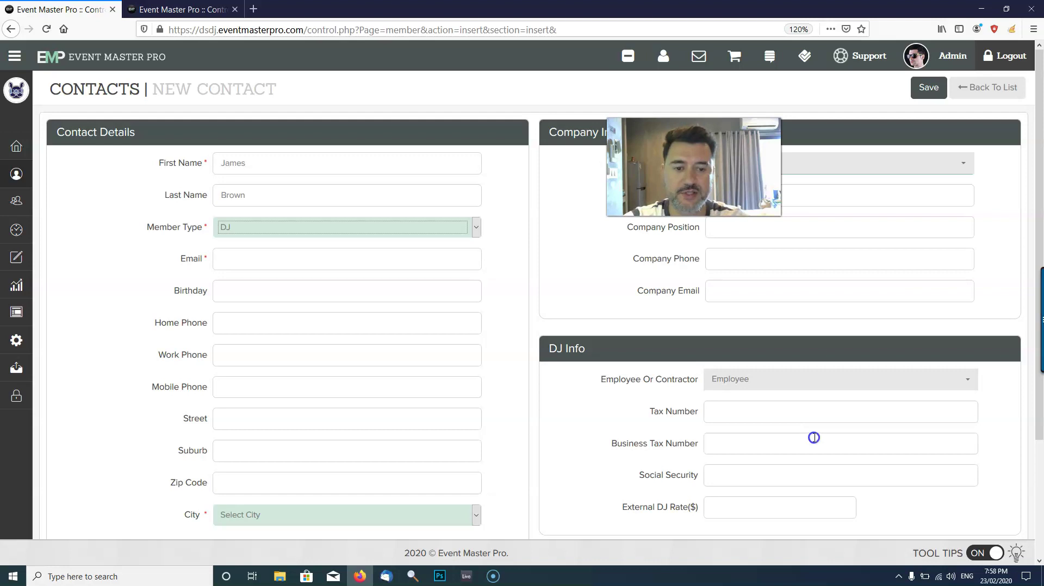
Set Employee Or Contractor to Contractor and move to the External DJ Rate($) field.
click(783, 384)
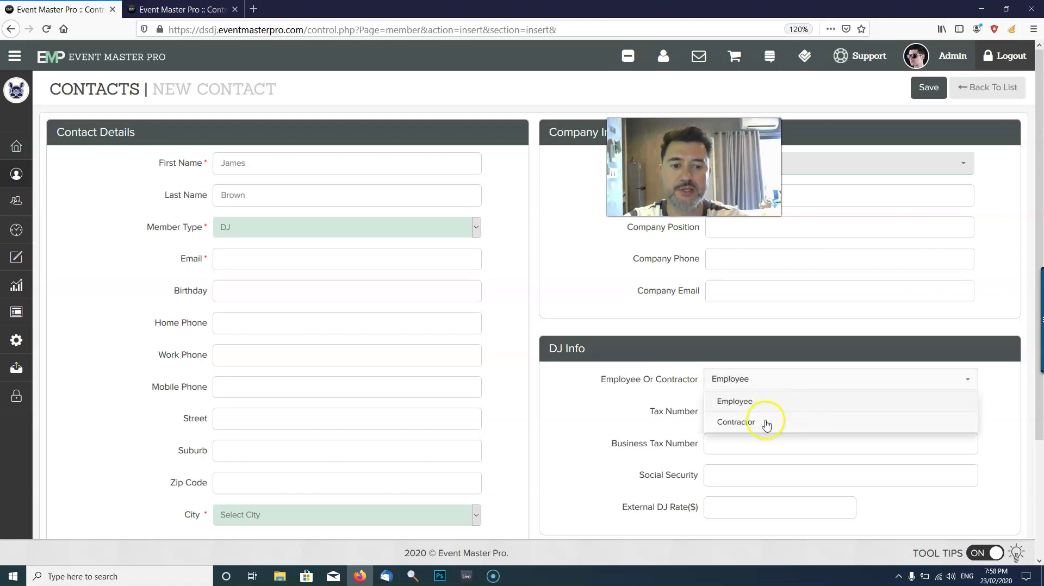
click(765, 422)
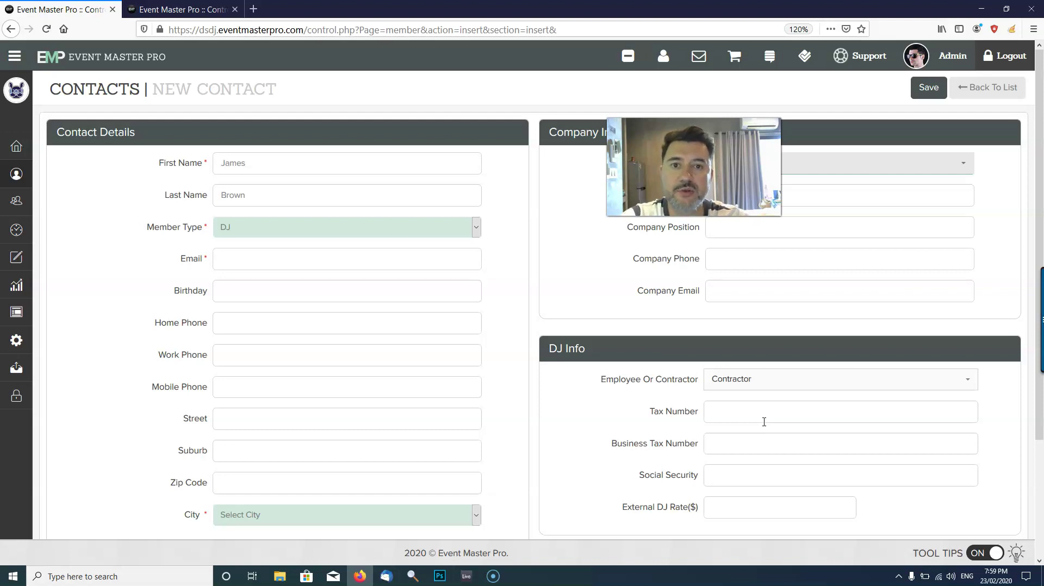
click(768, 424)
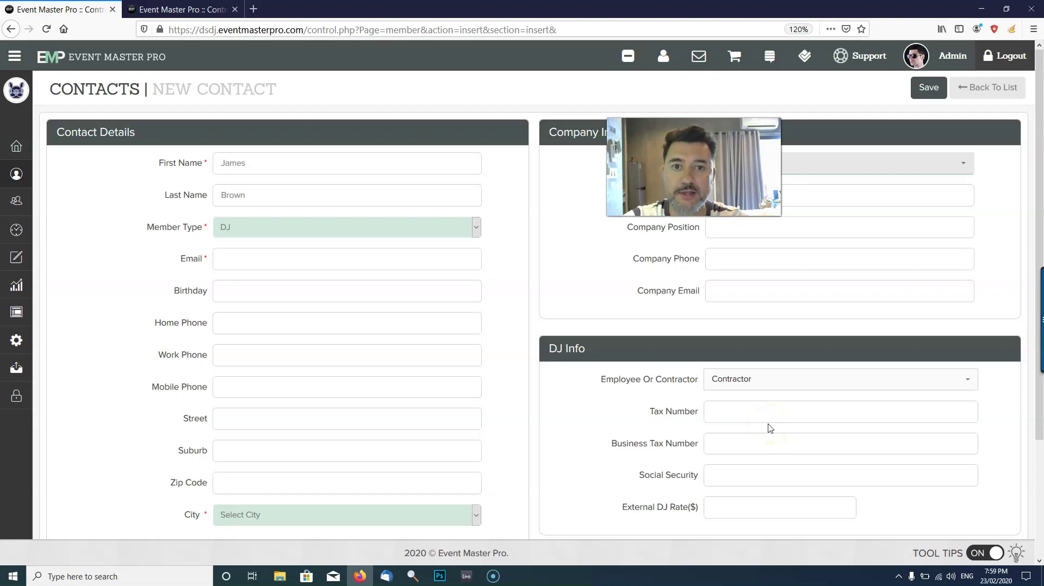
click(771, 503)
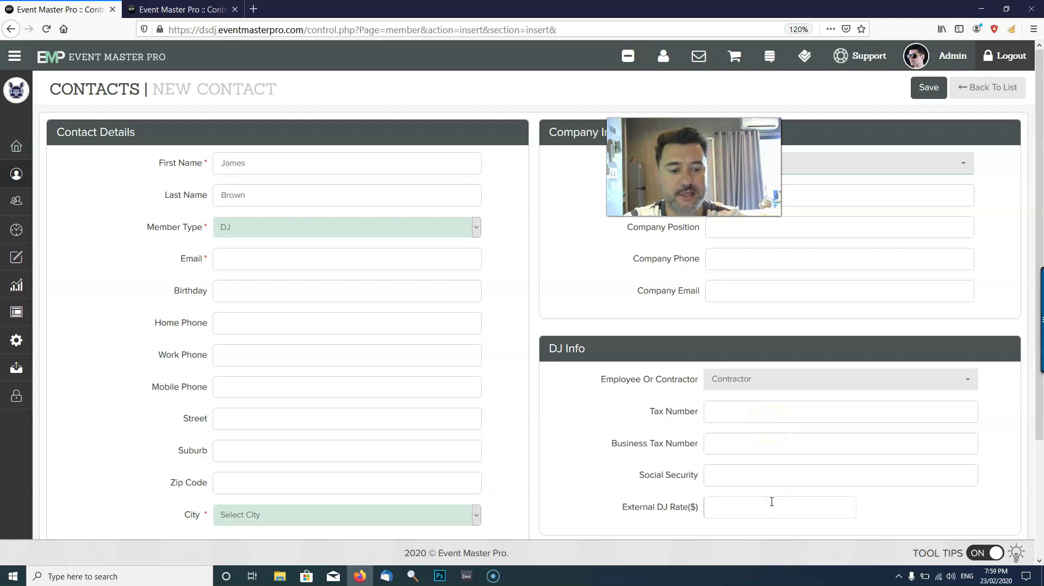
Set the external DJ rate to 400 and enter the DJ's email, leaving Birthday blank.
text(40)
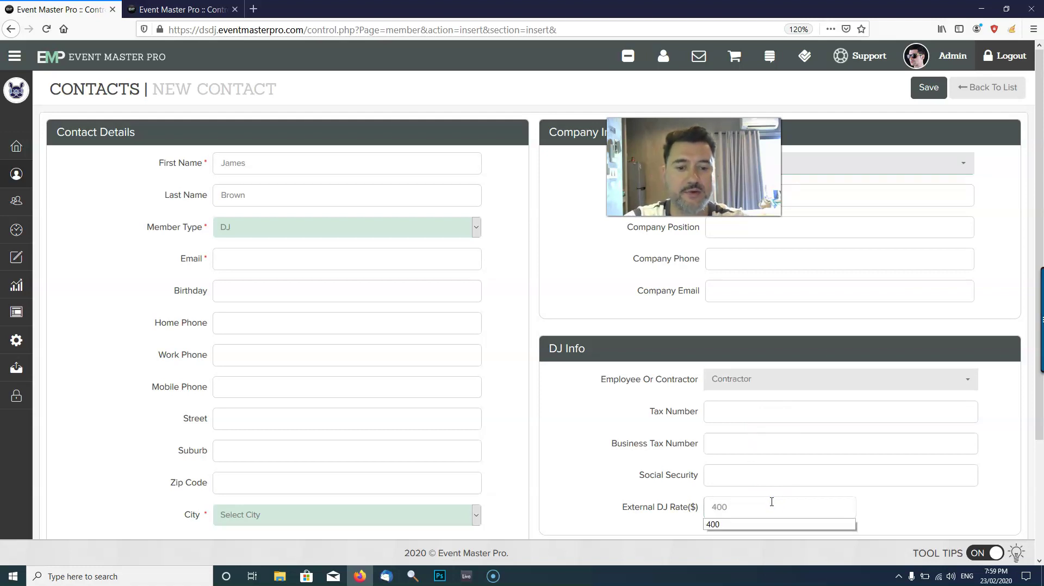
text(0)
click(774, 477)
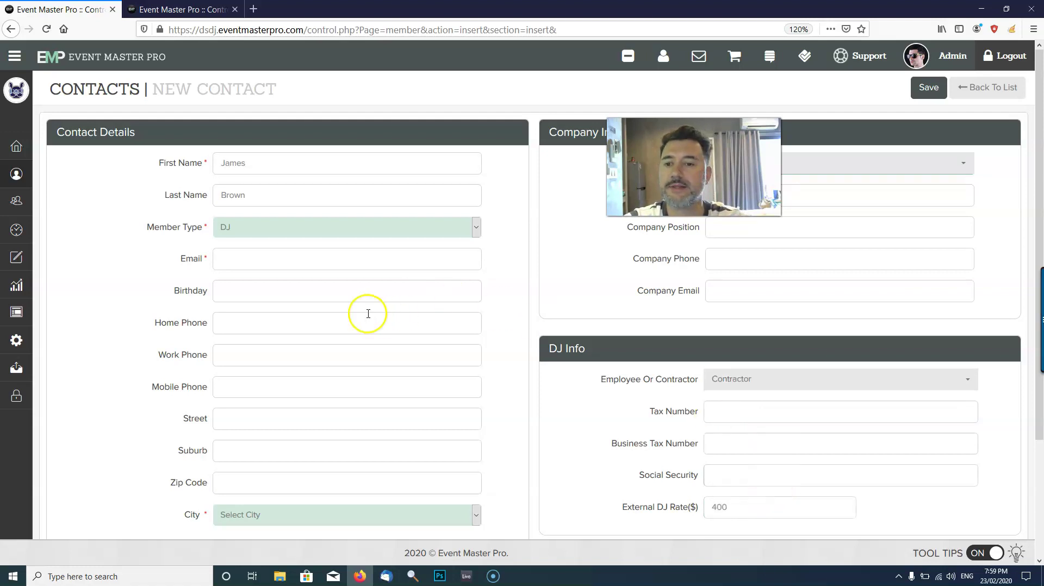
click(324, 262)
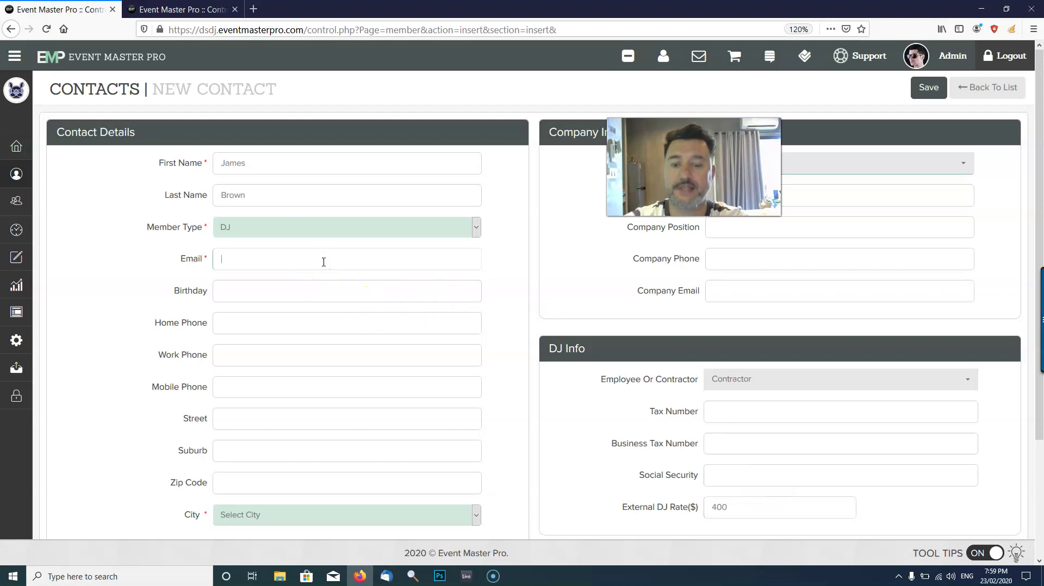
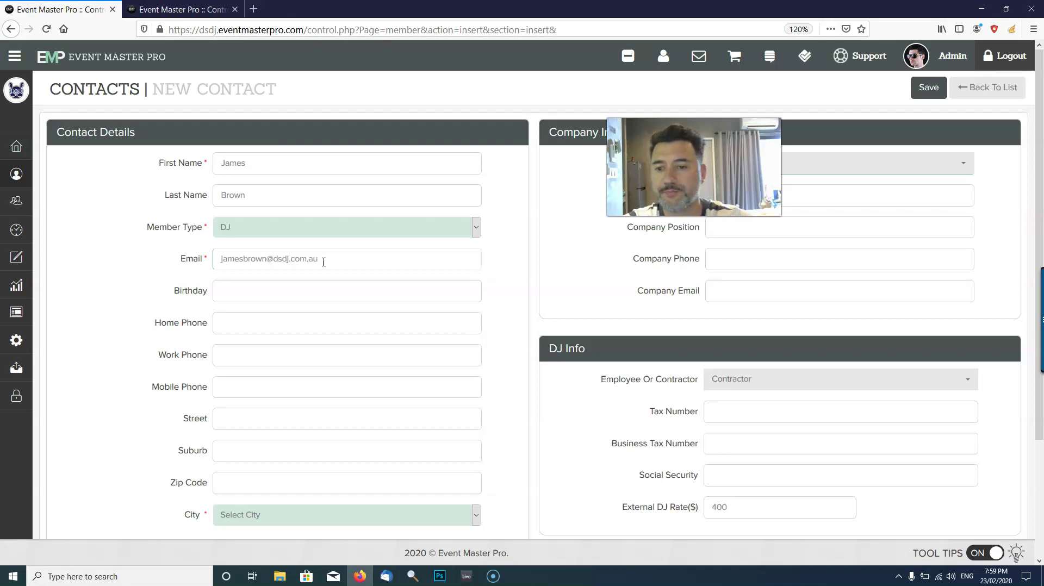
key(Tab)
click(417, 297)
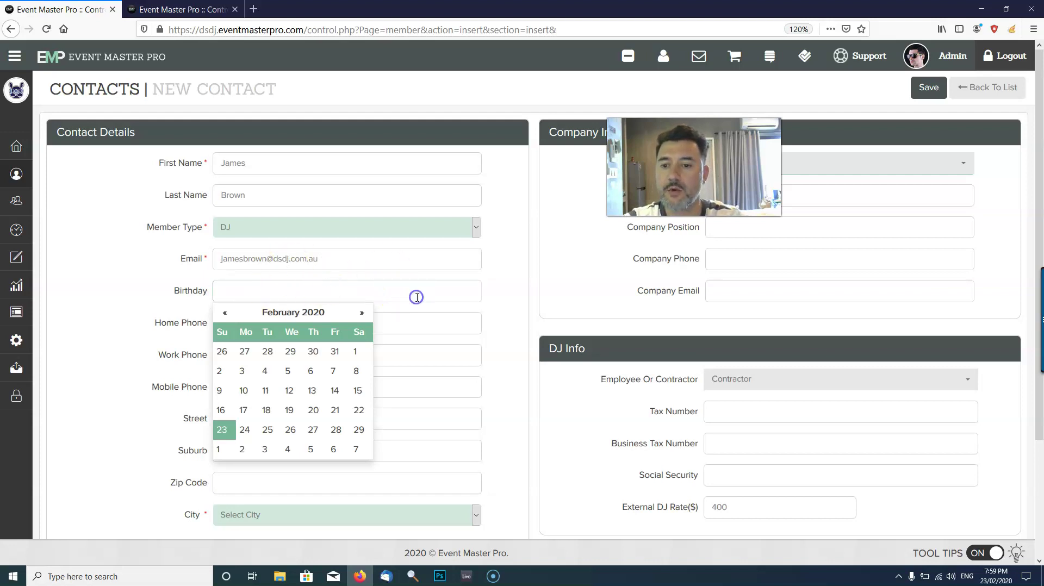
click(415, 385)
Fill in suburb Eltham, zip code 3066 and city Melbourne, Victoria.
click(294, 446)
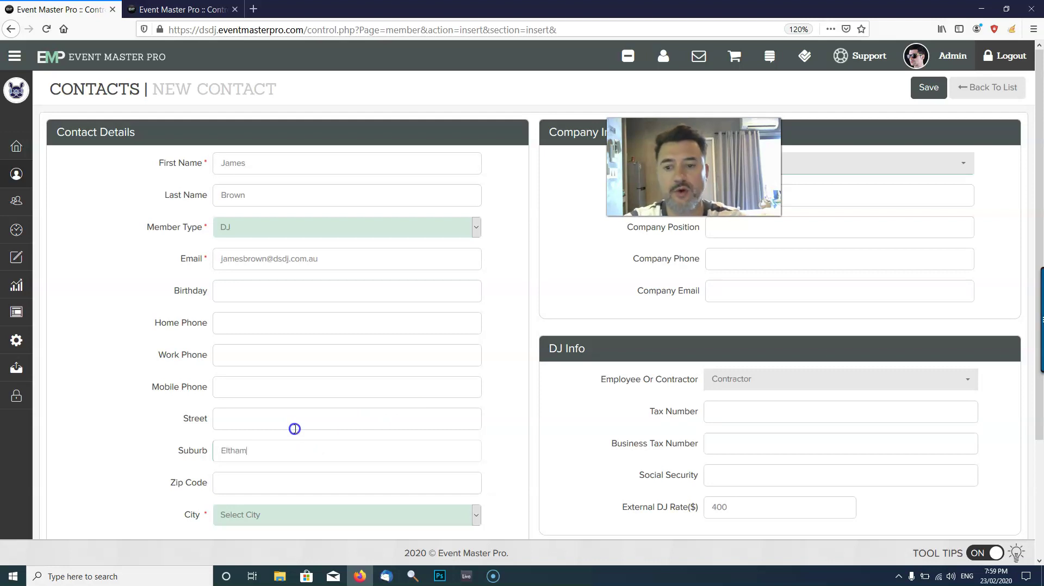
click(180, 9)
click(308, 249)
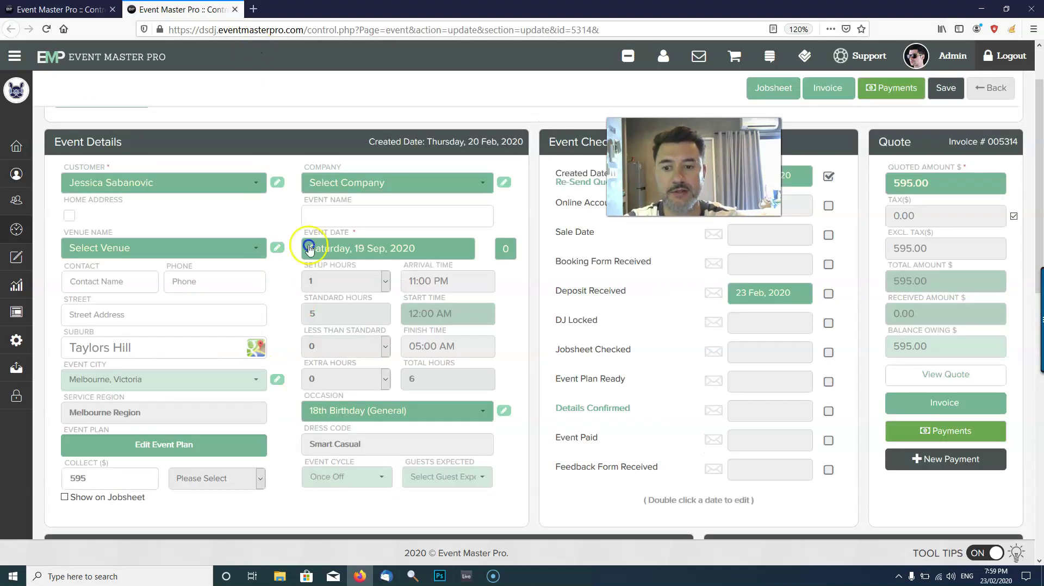
click(60, 9)
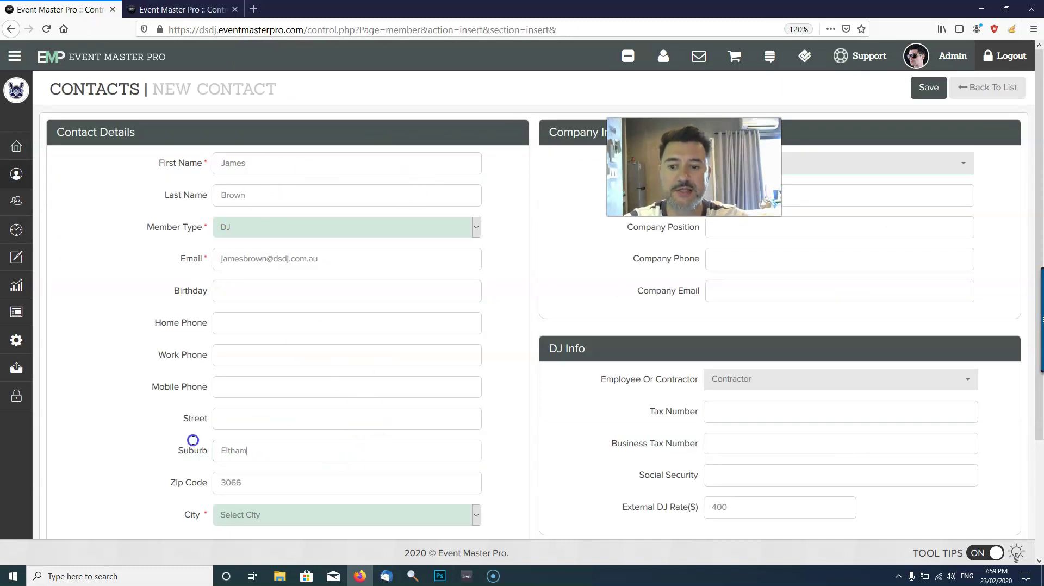
key(ctrl+a)
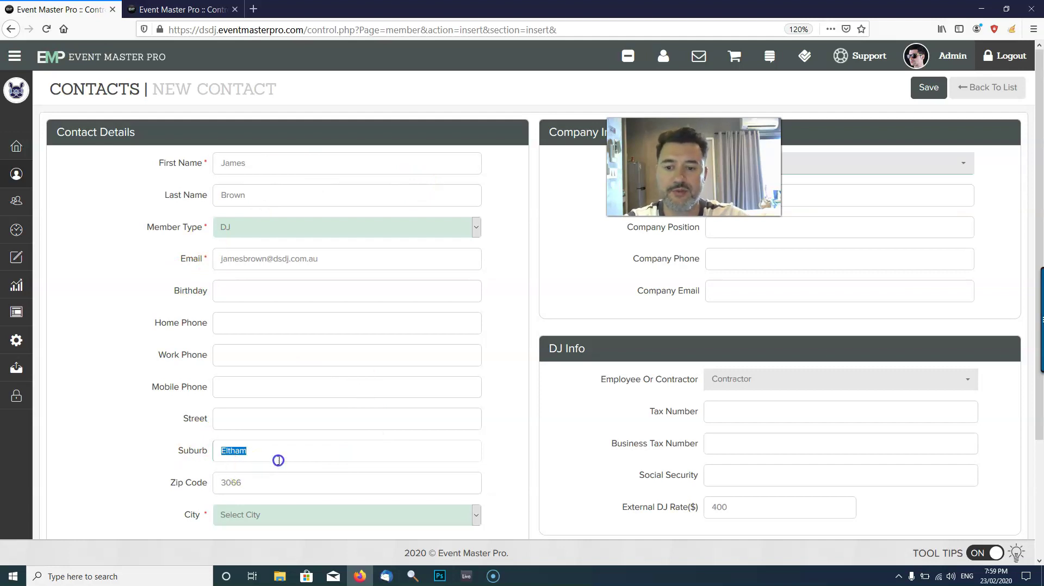
click(281, 519)
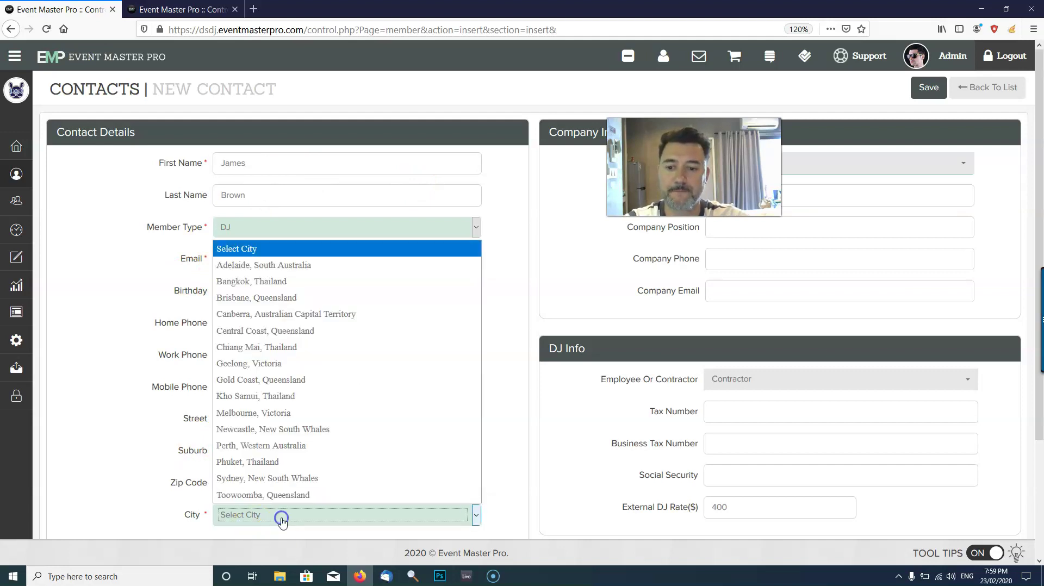
click(314, 413)
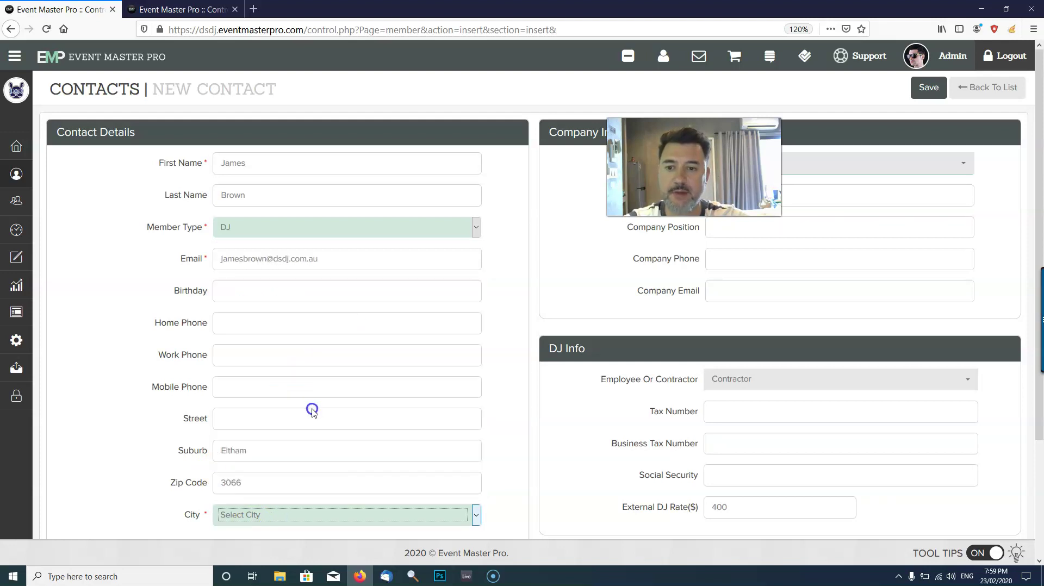
Enter the DJ's mobile number, then check the event's DJ list in the other tab.
click(309, 393)
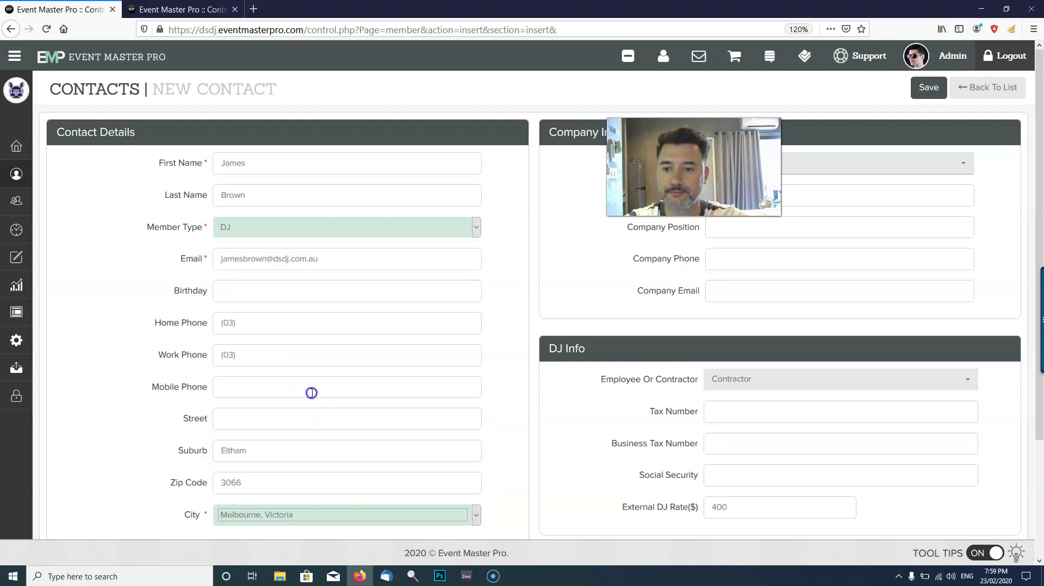
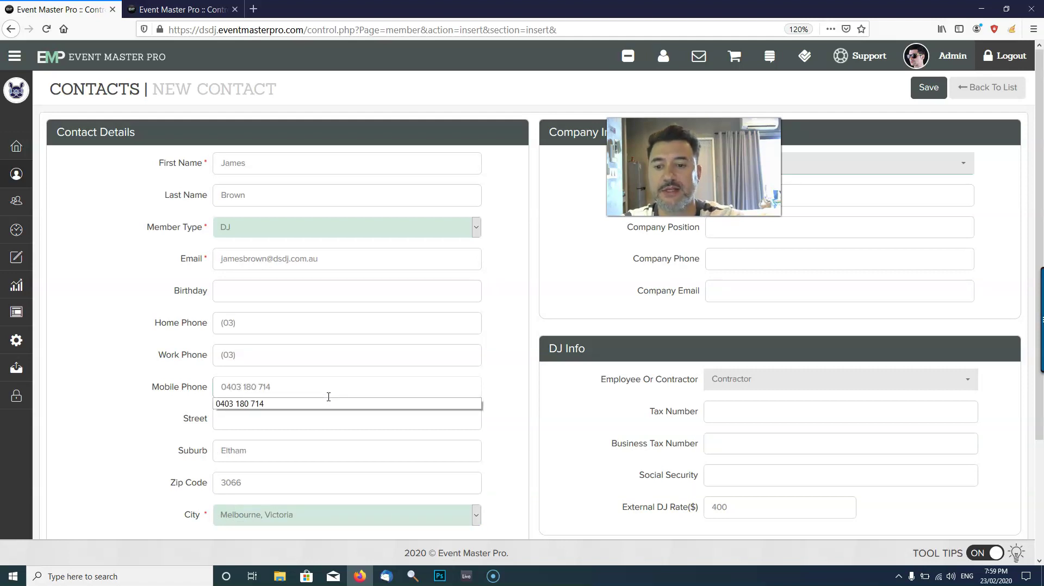
key(Tab)
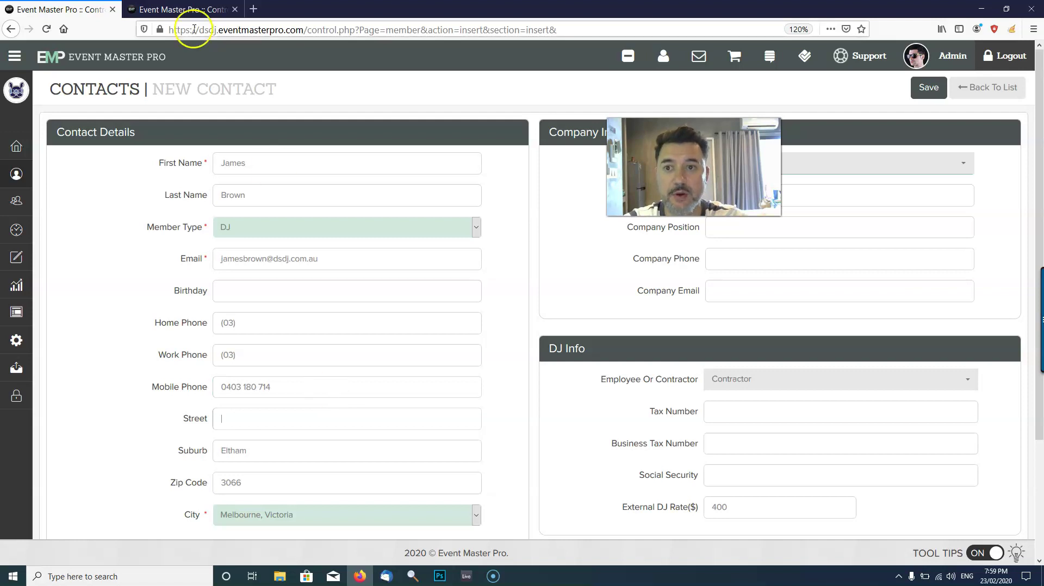
click(188, 11)
scroll(946, 329, down, 5)
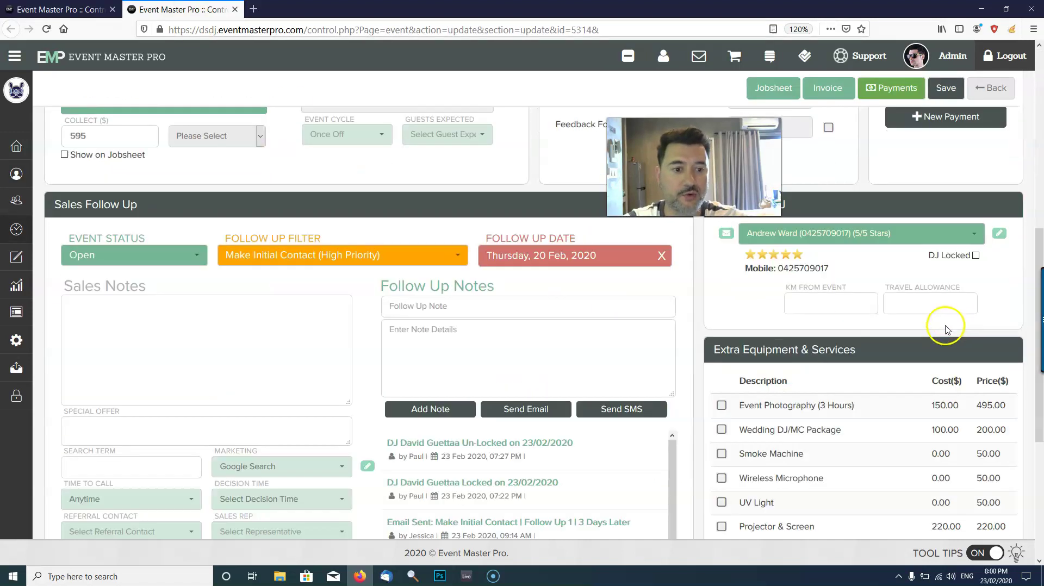
click(921, 233)
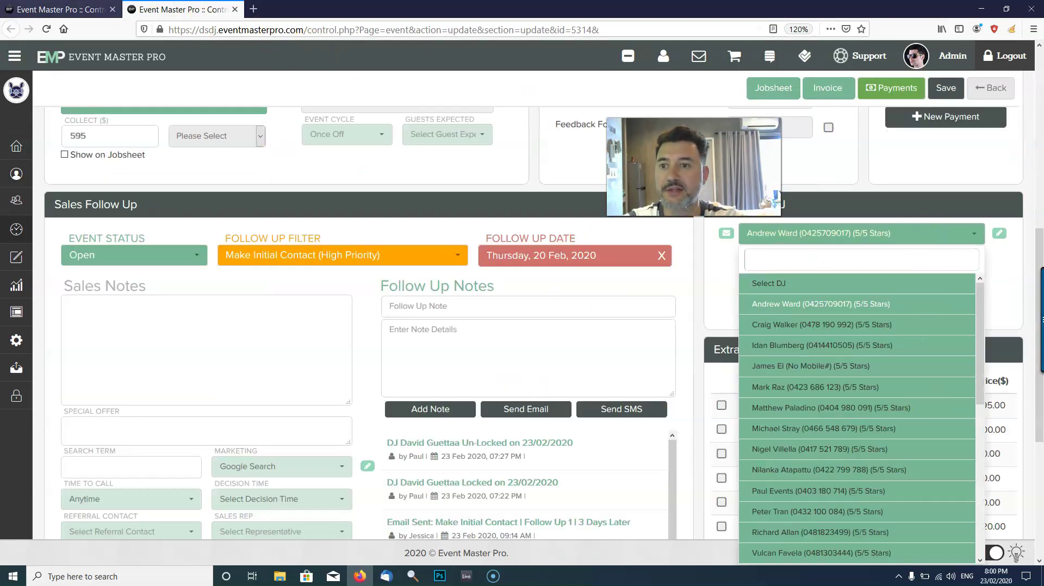
click(60, 9)
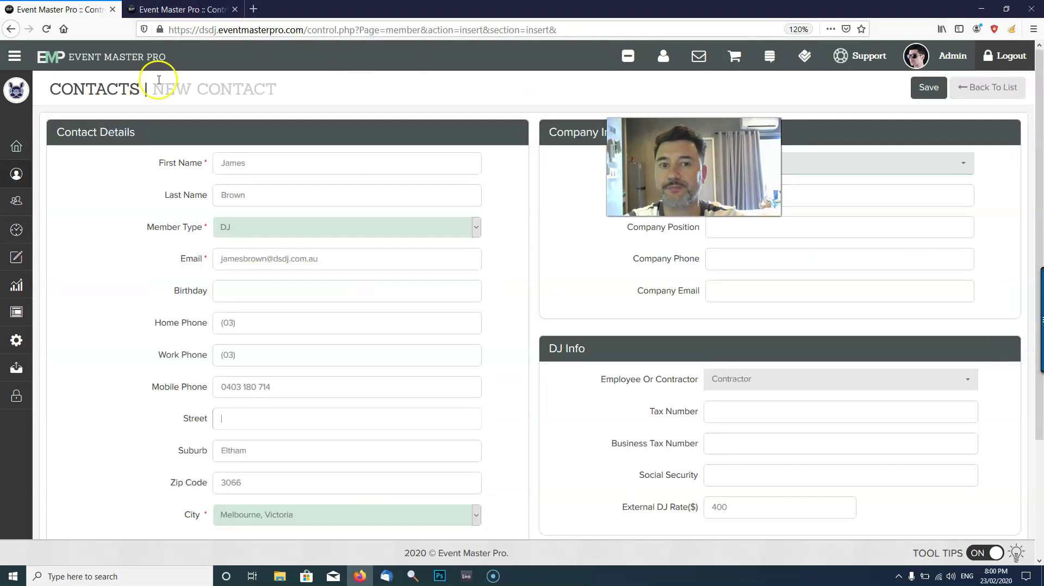
Save the new DJ contact and give it a 5-star rating.
click(936, 89)
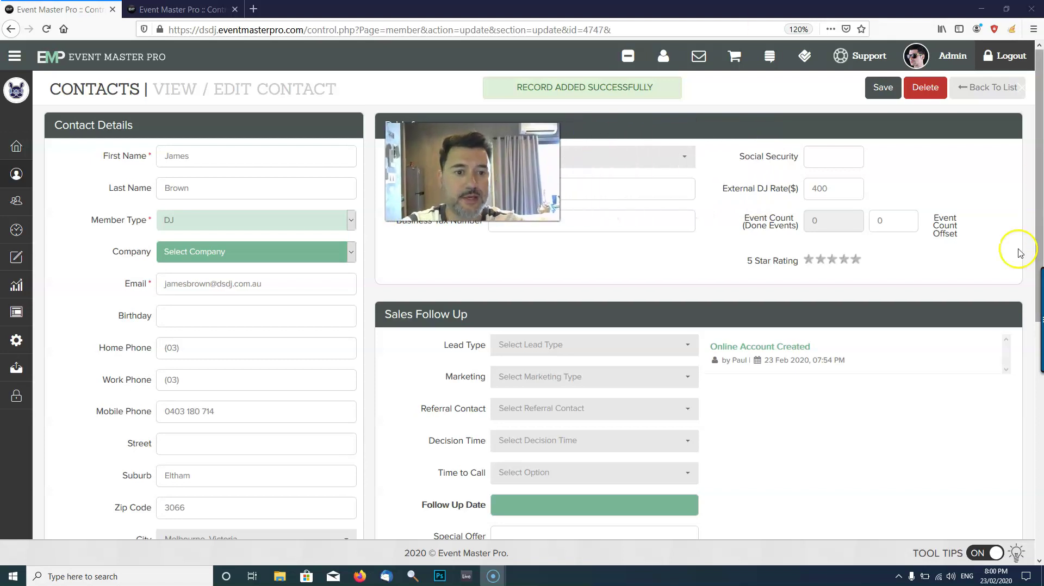
click(856, 262)
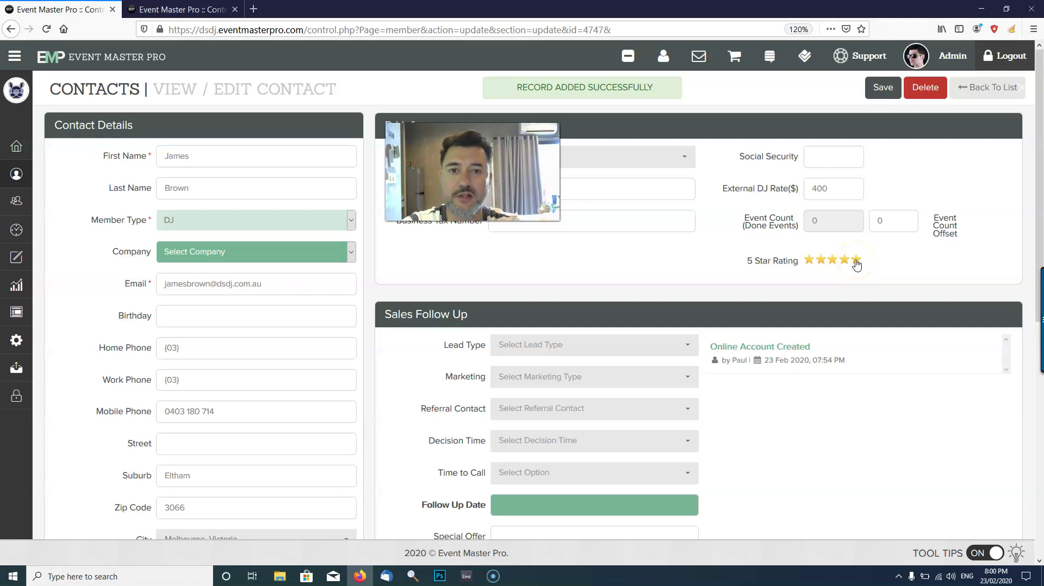
click(870, 289)
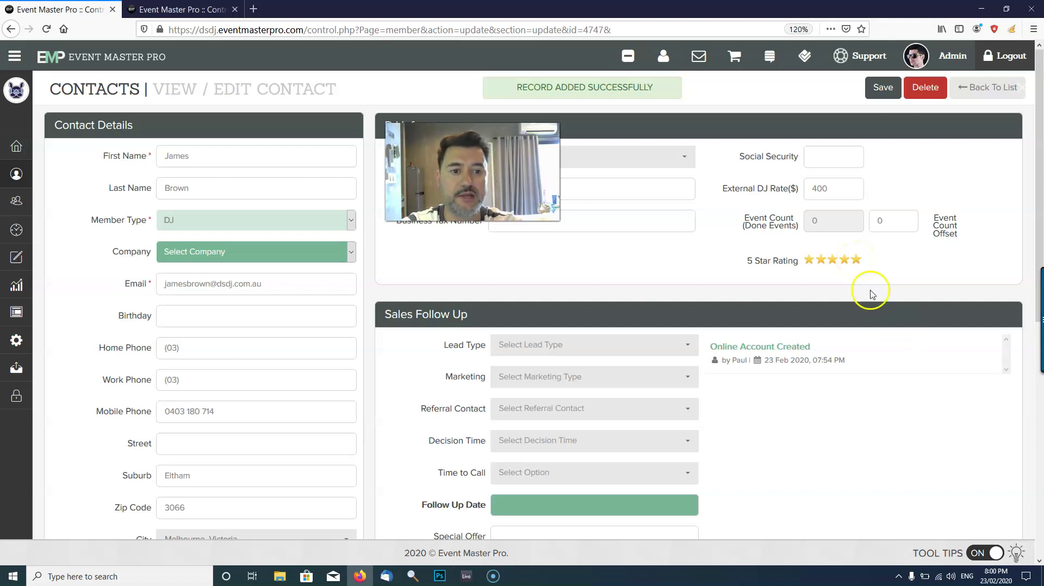
click(844, 262)
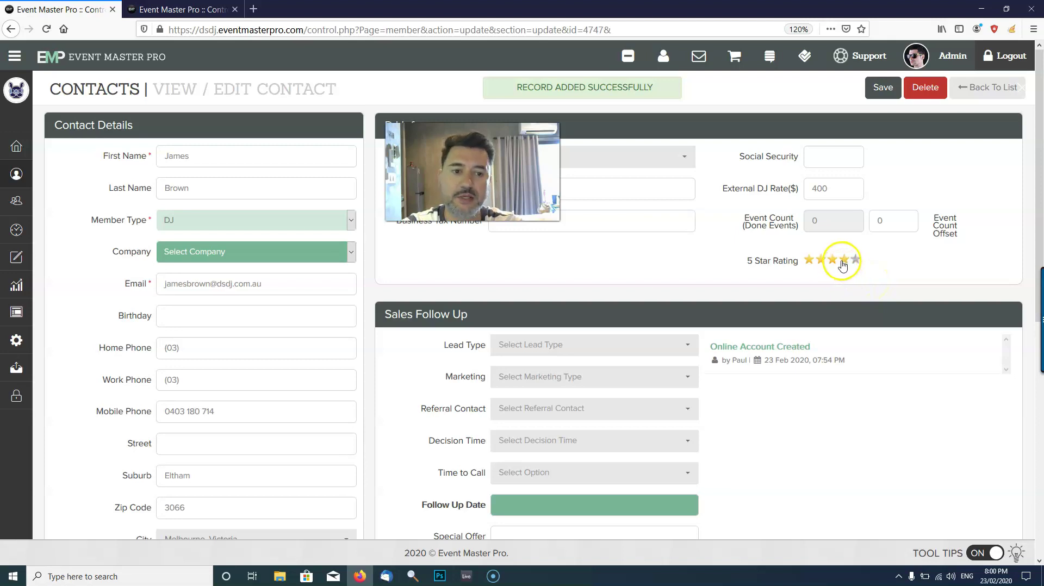
click(836, 264)
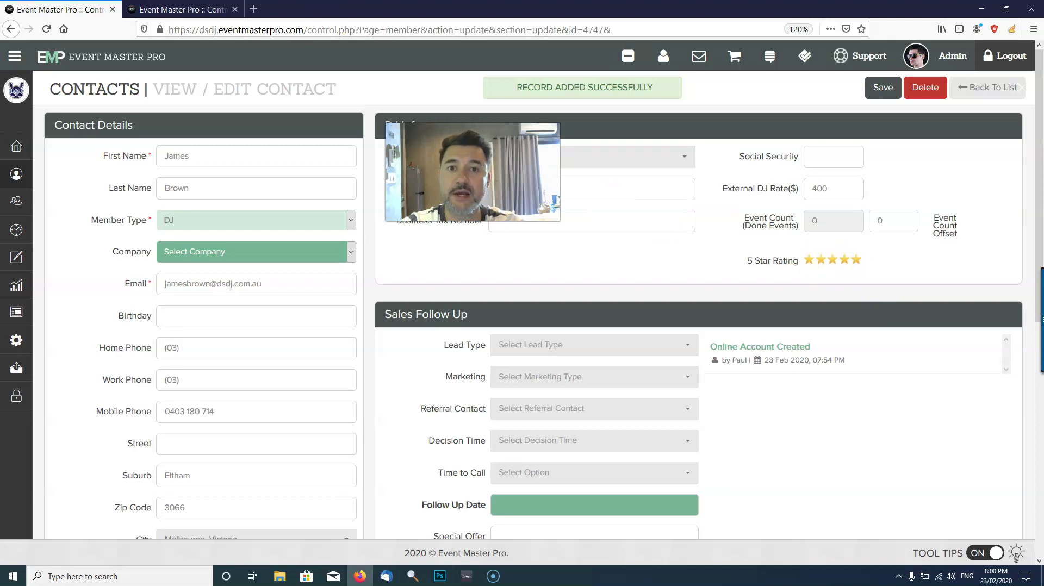
Check the event's DJ list, dismiss the notification and close the list unchanged.
click(174, 9)
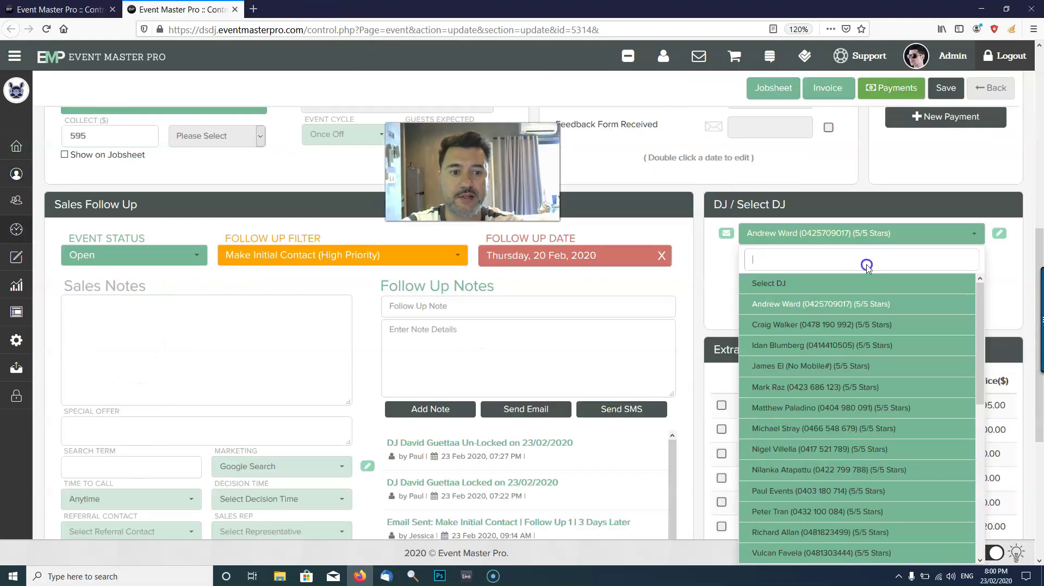
scroll(858, 308, up, 3)
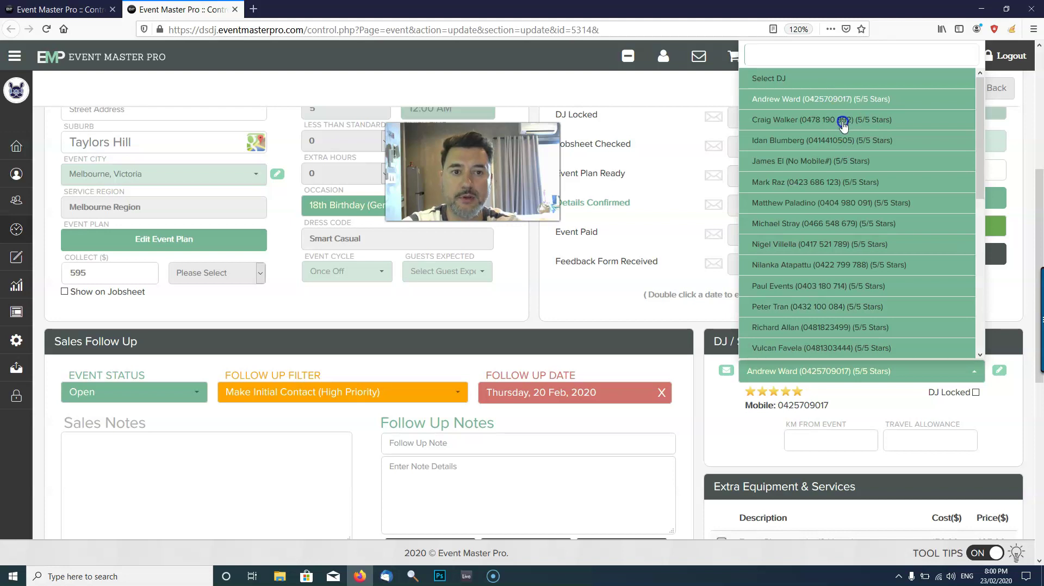
scroll(834, 194, down, 5)
scroll(834, 194, down, 5)
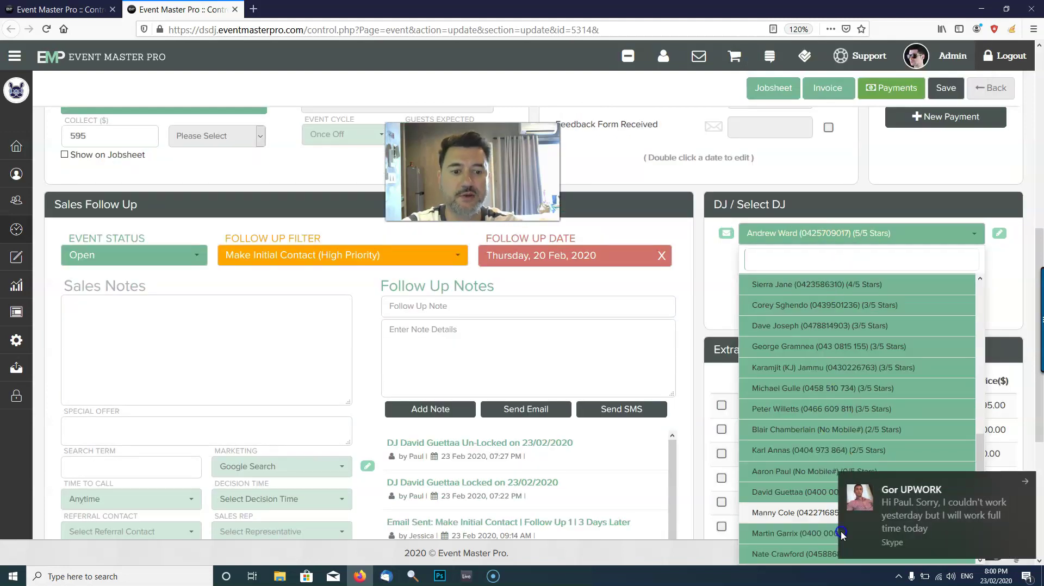
click(1021, 485)
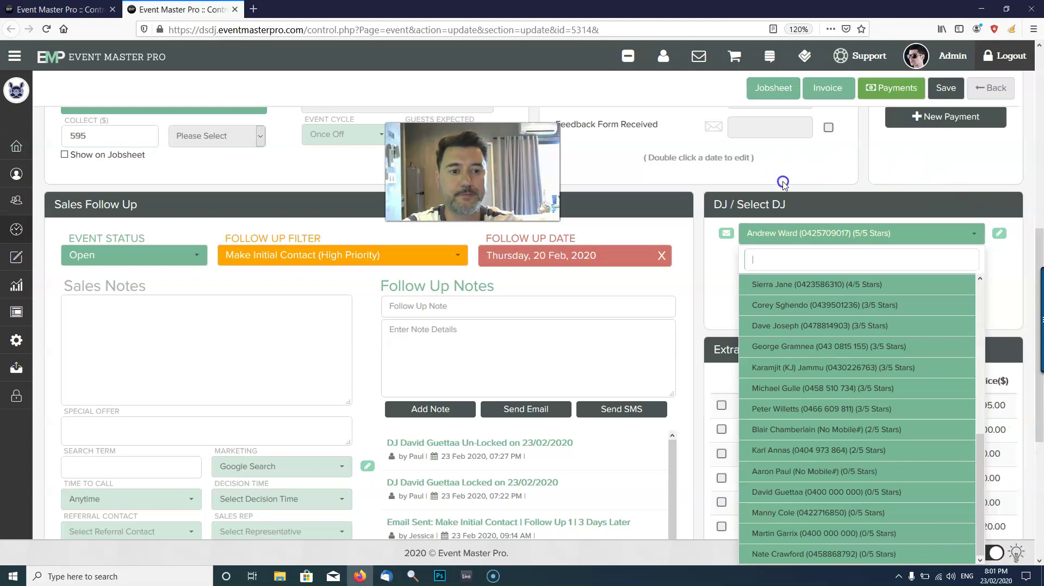
click(799, 173)
scroll(803, 197, up, 10)
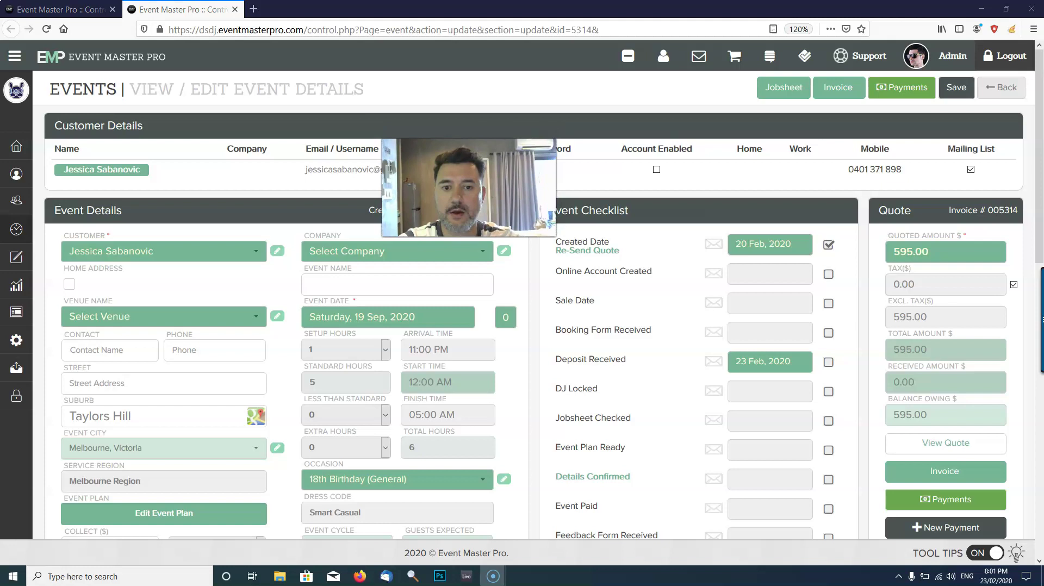
scroll(767, 247, down, 5)
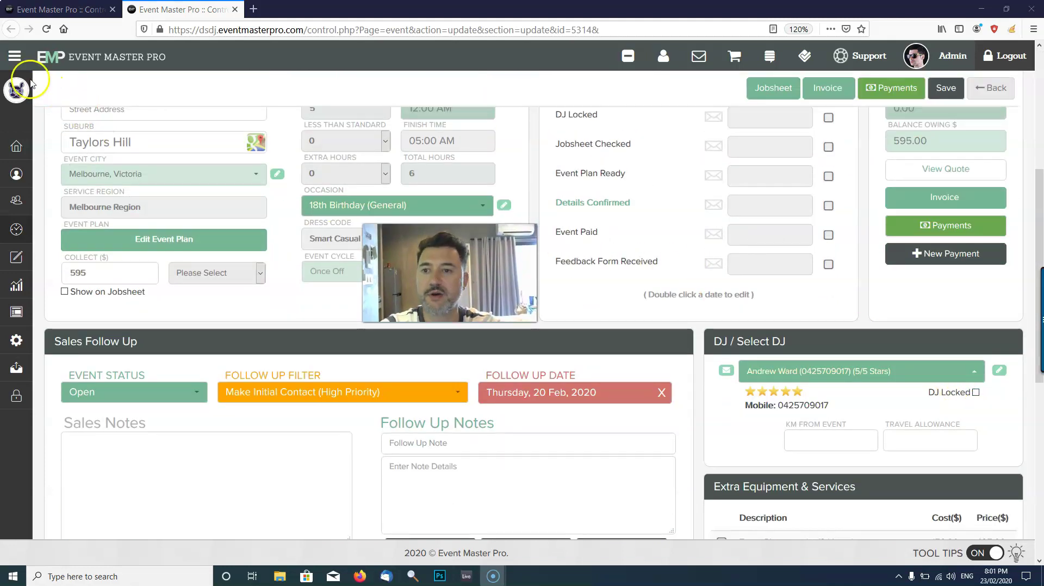
Reload the event page, filter the DJ list by the new DJ's first name and select him.
click(46, 30)
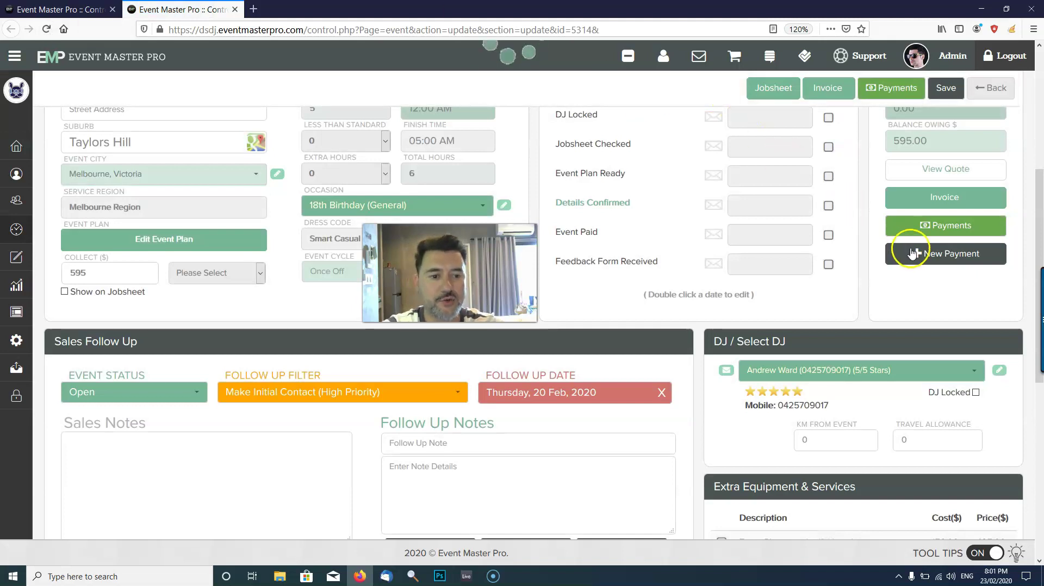
scroll(916, 255, down, 2)
click(907, 306)
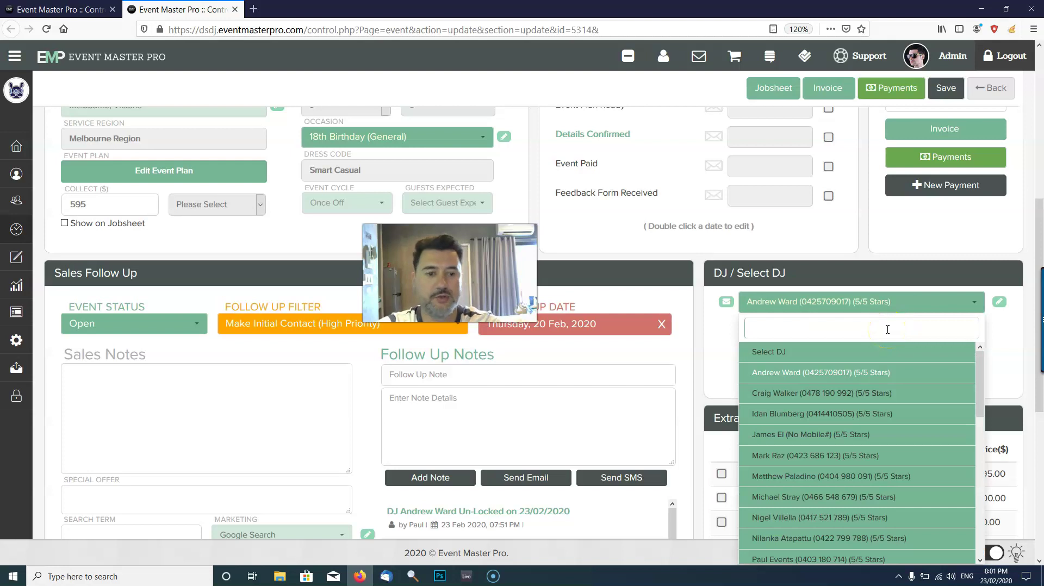
click(850, 373)
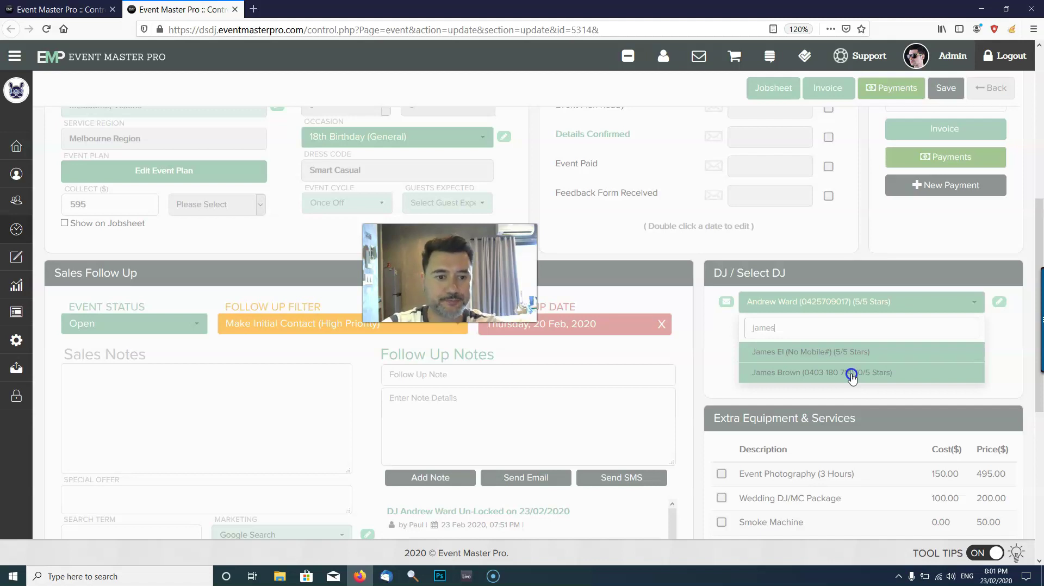
Return to the DJ's contact tab and open Settings > Region Settings > Service Regions.
click(77, 9)
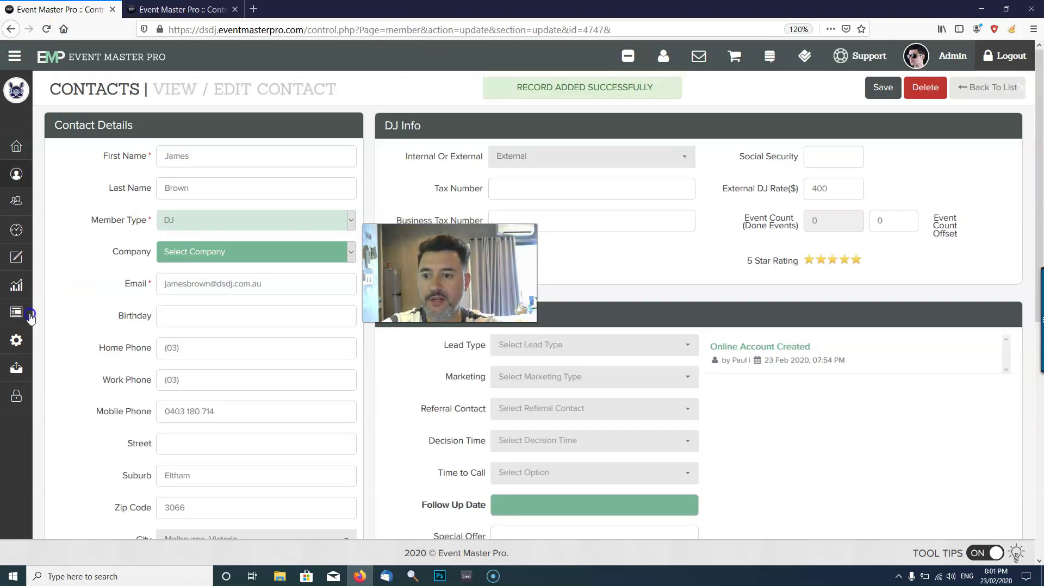
mouse_move(16, 340)
click(102, 340)
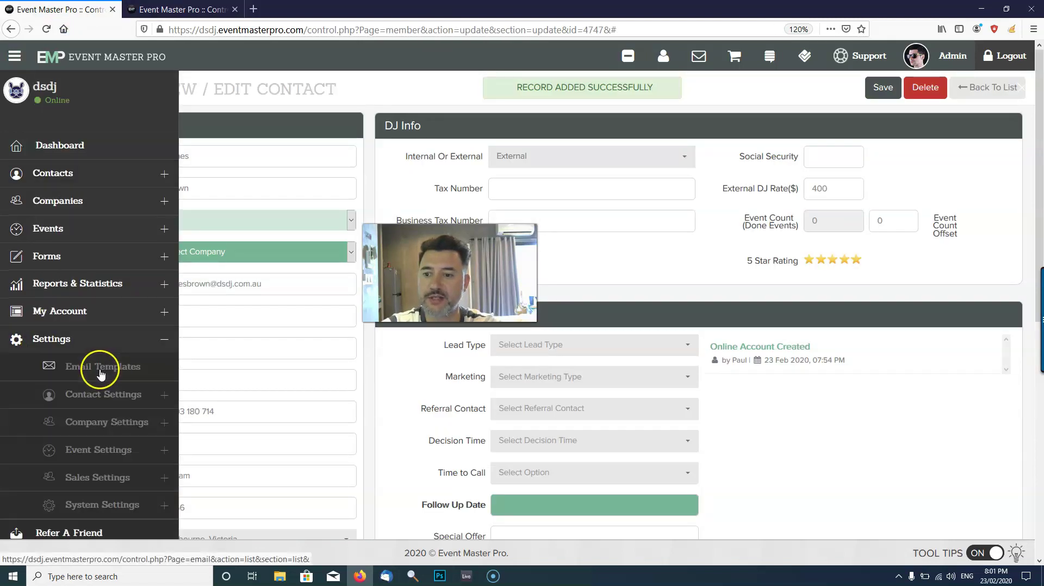
scroll(102, 405, down, 3)
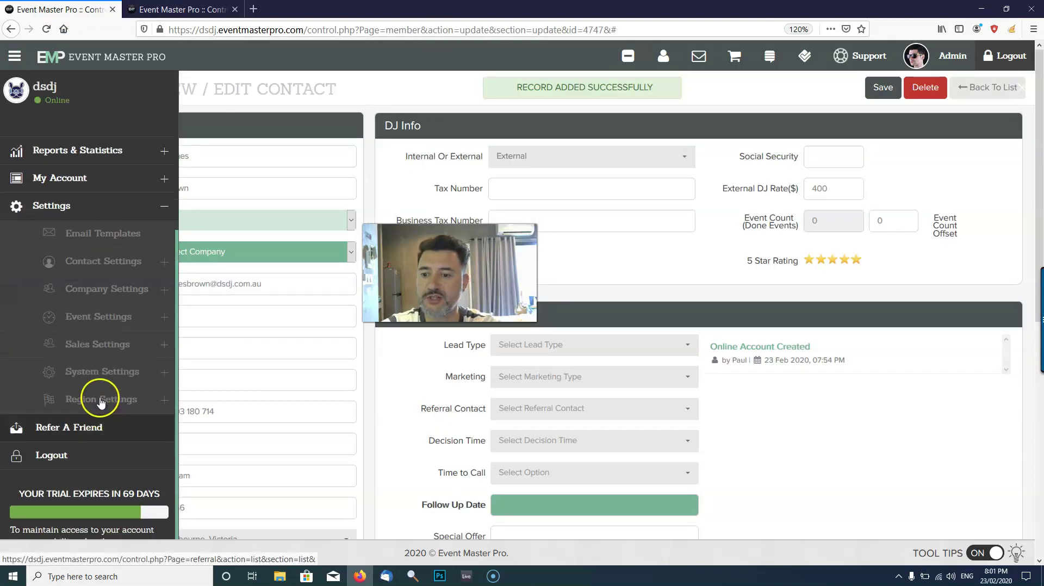
click(116, 401)
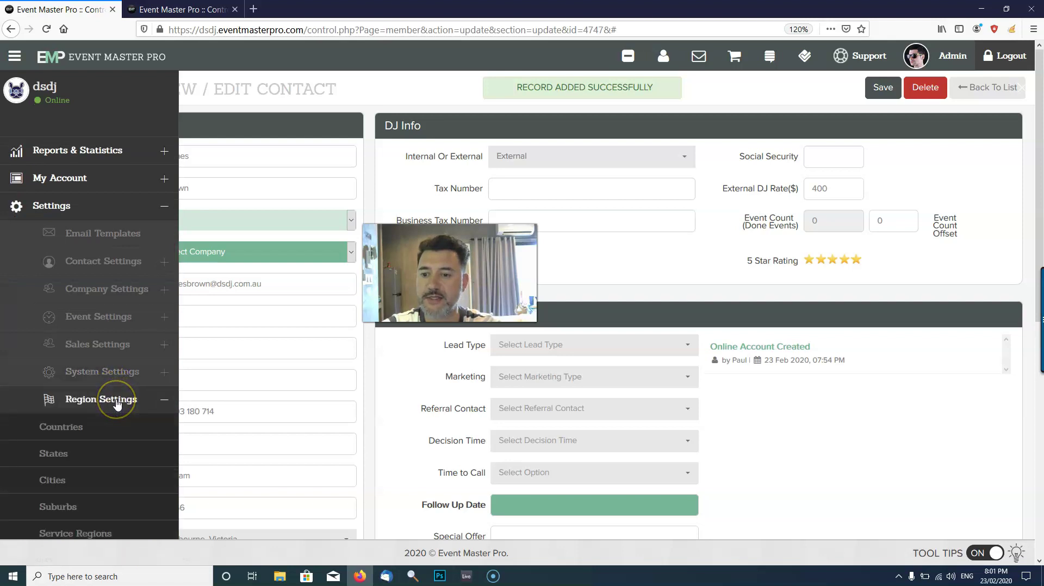
scroll(117, 403, down, 2)
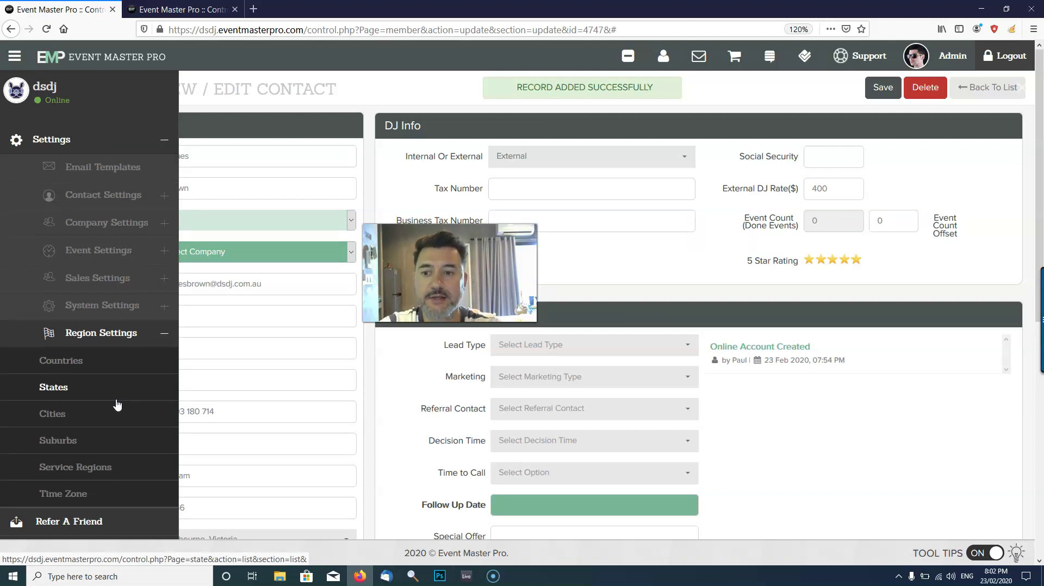
click(107, 471)
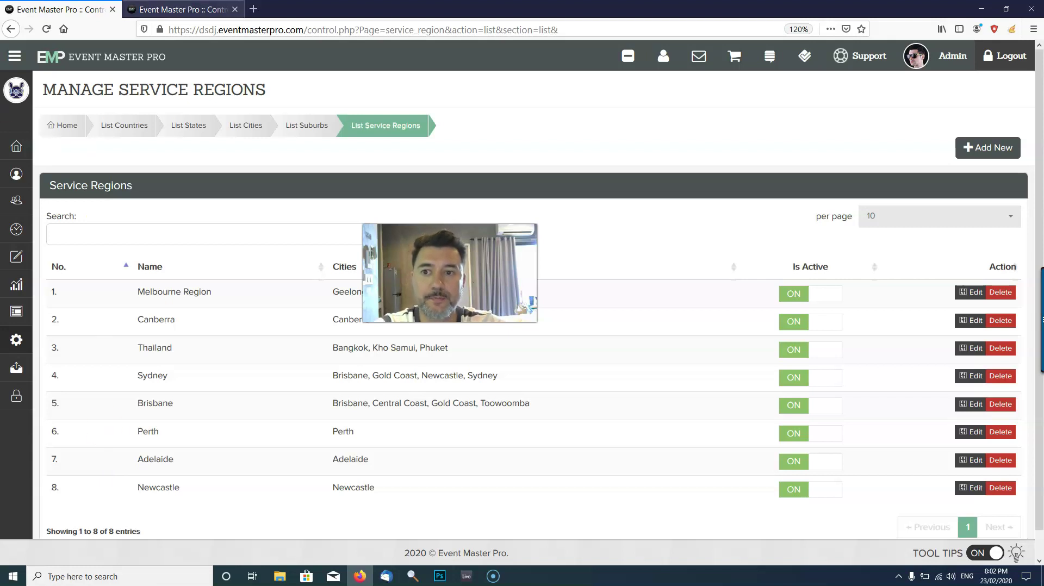
click(179, 10)
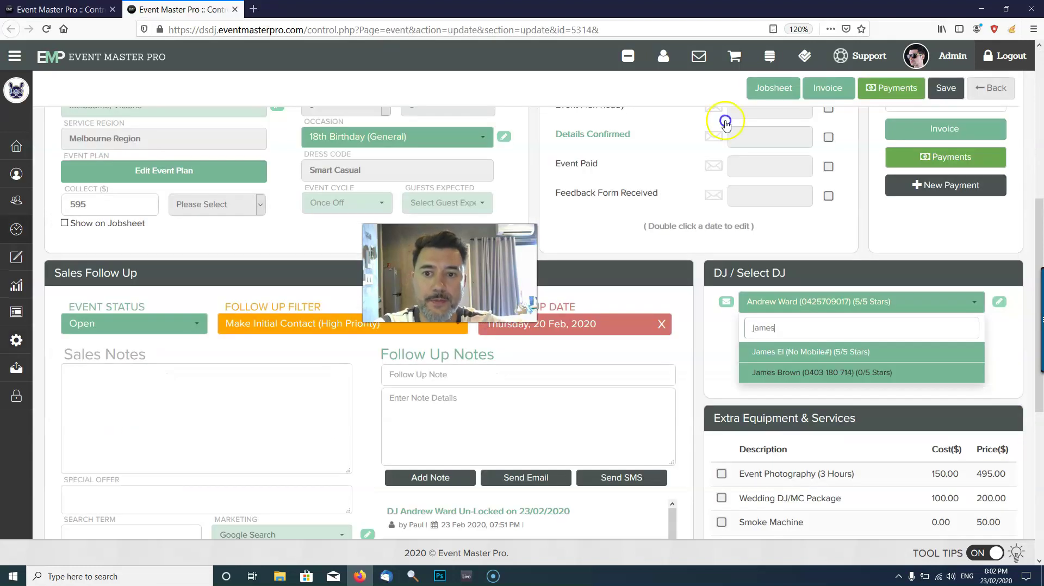
double_click(851, 331)
key(BackSpace)
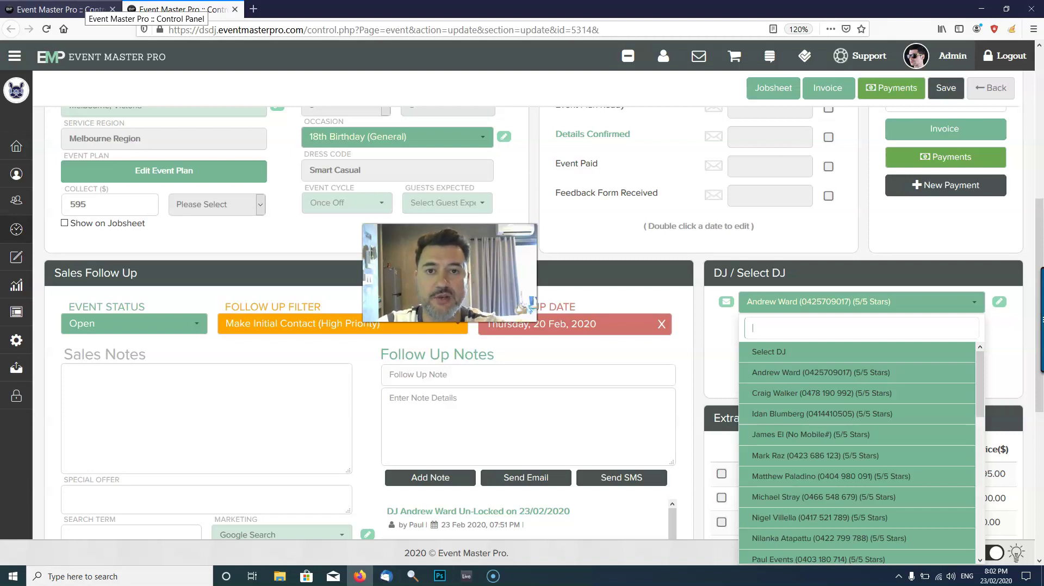
click(82, 9)
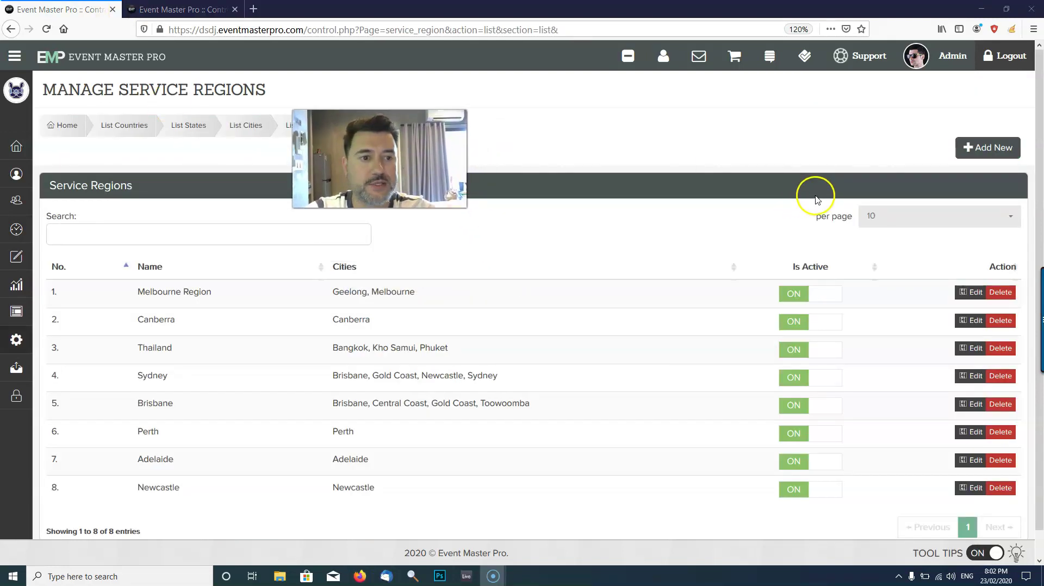
Start a new service region named 'Geelong Region' with position 20.
click(998, 155)
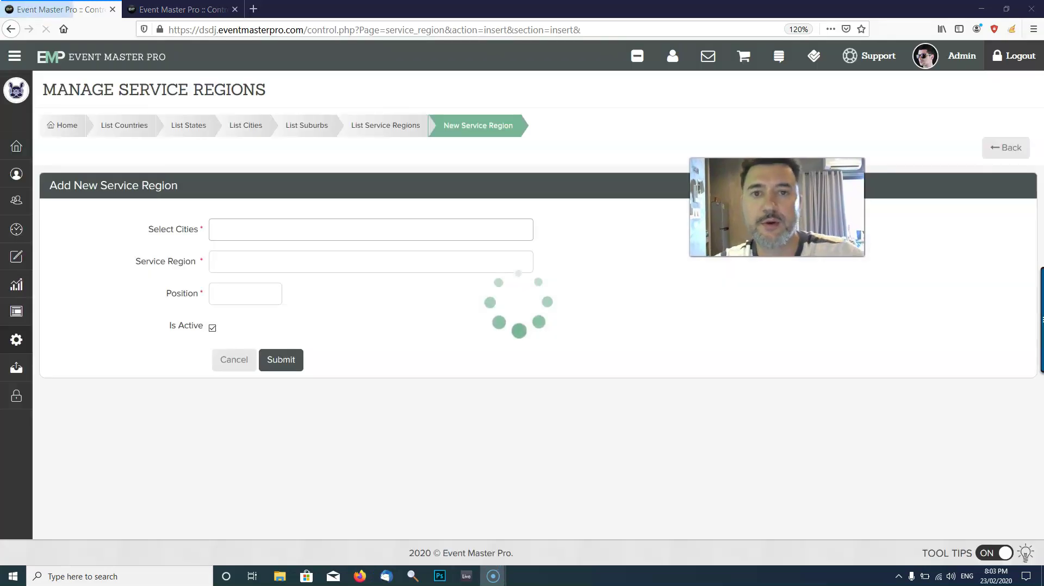
click(261, 239)
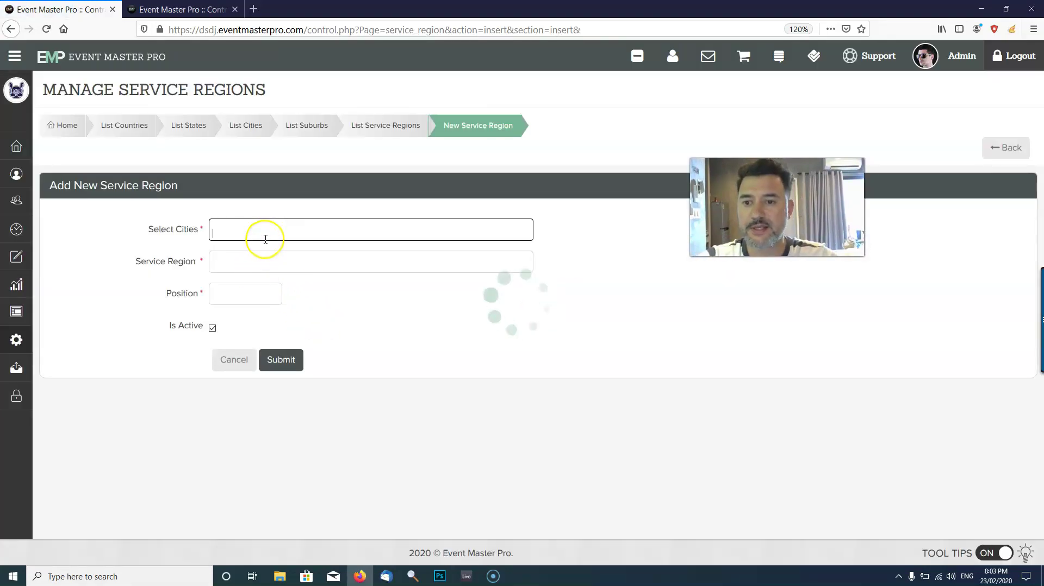
click(67, 221)
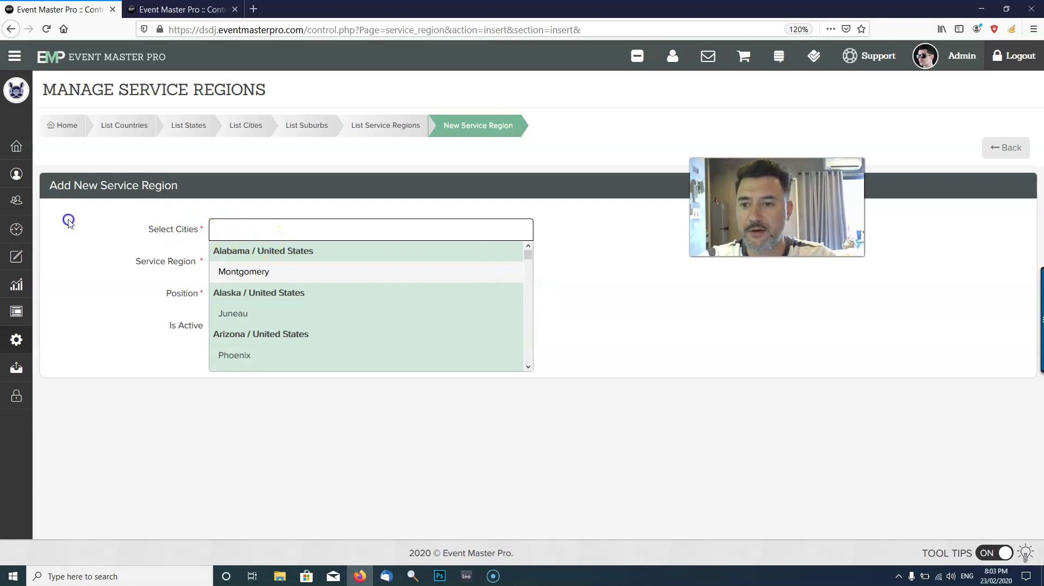
click(238, 257)
text(Geelong Region)
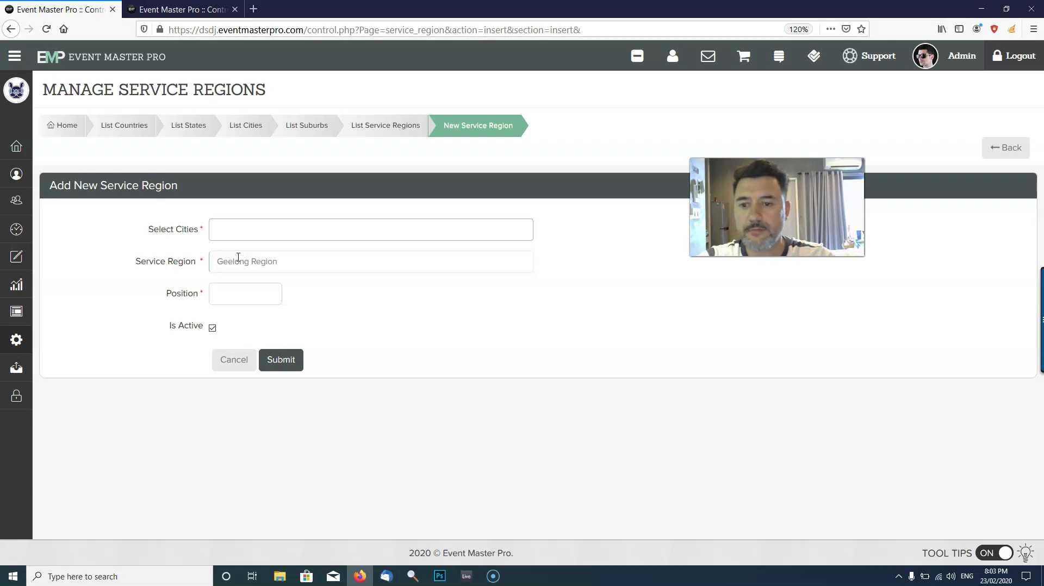
click(243, 294)
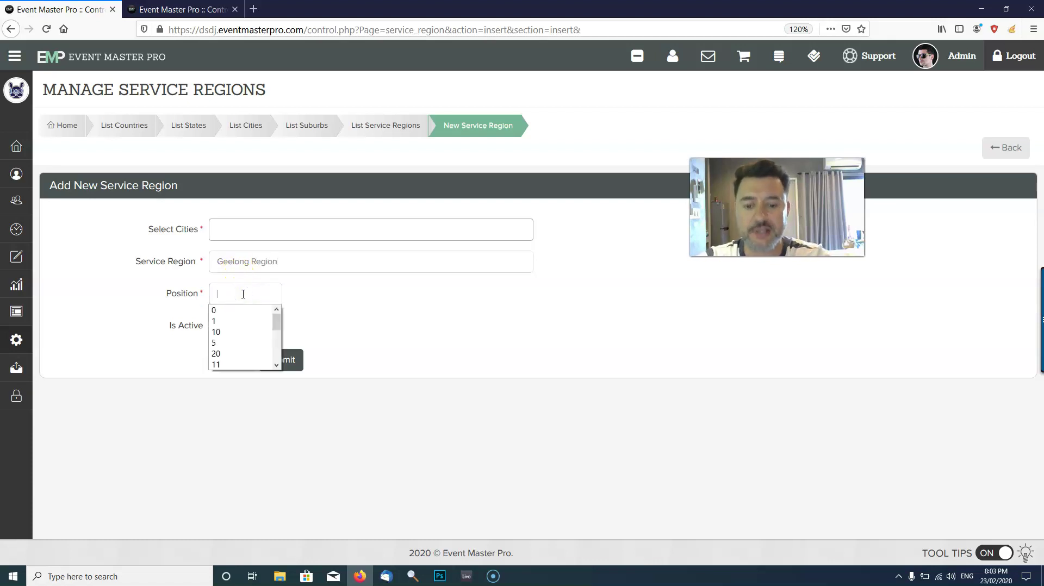
text(20)
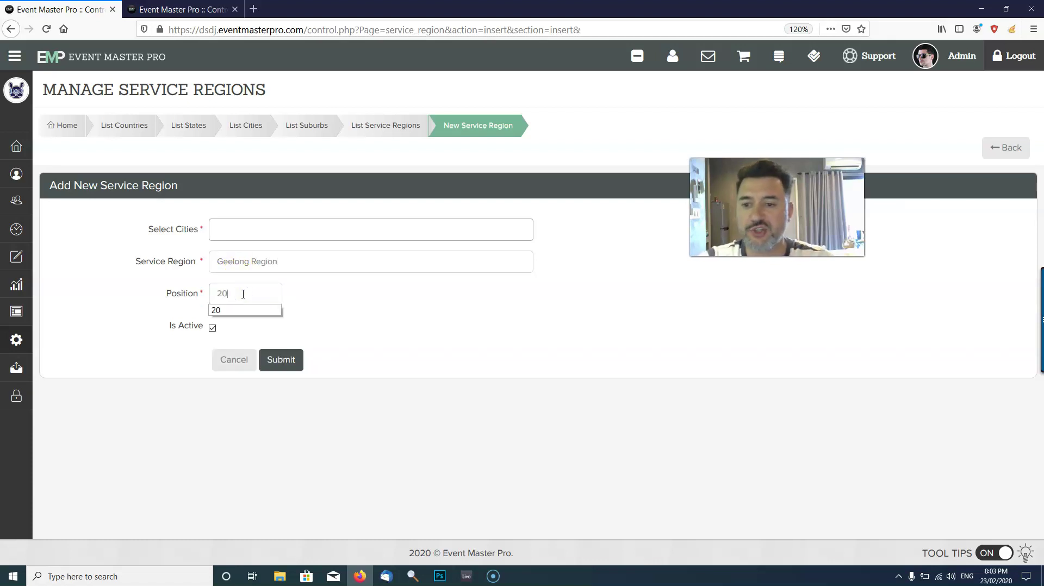
Add Geelong and Melbourne to the region's selected cities.
click(264, 228)
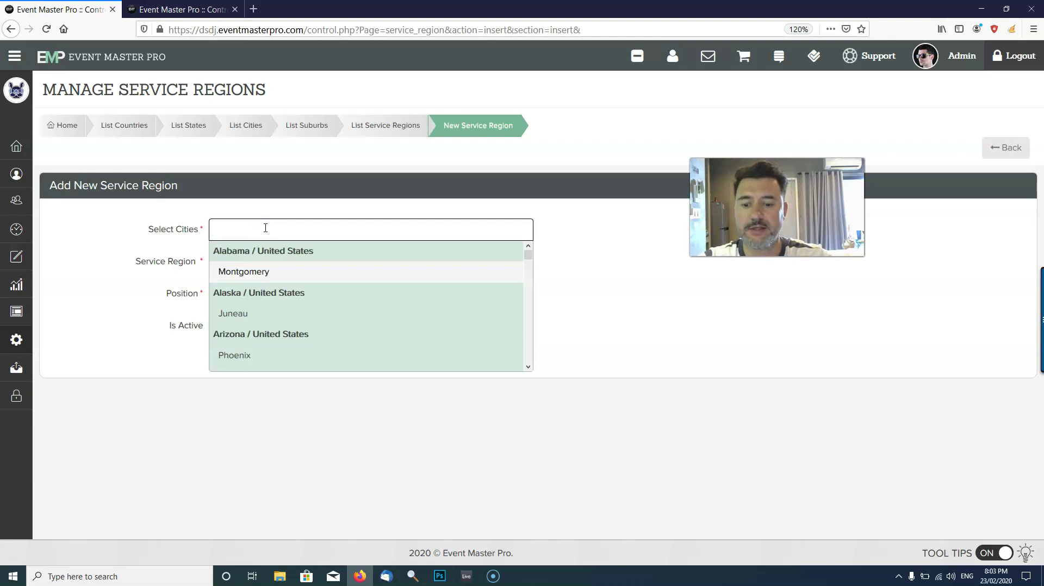
text(geelong)
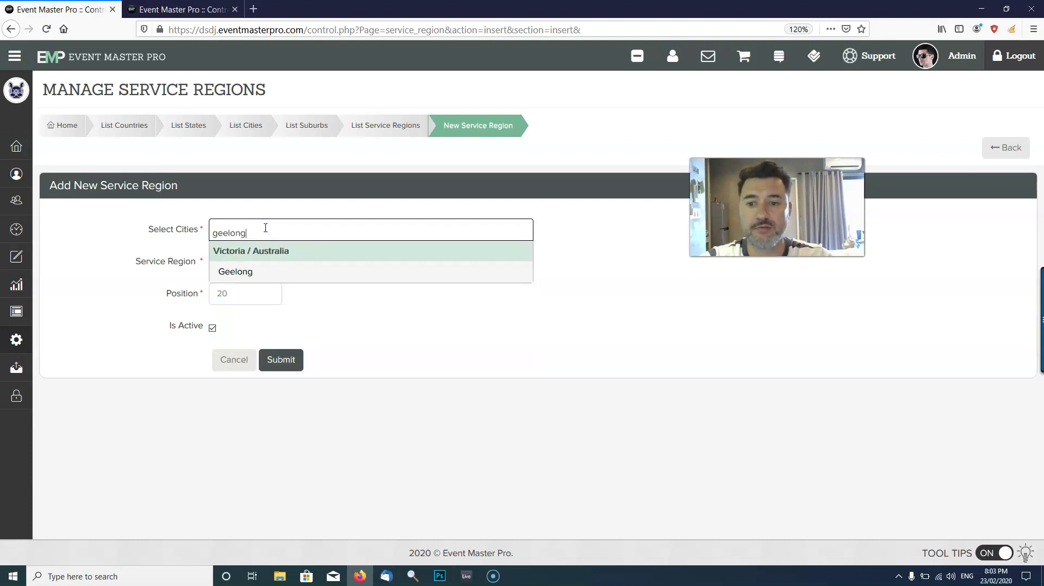
click(257, 269)
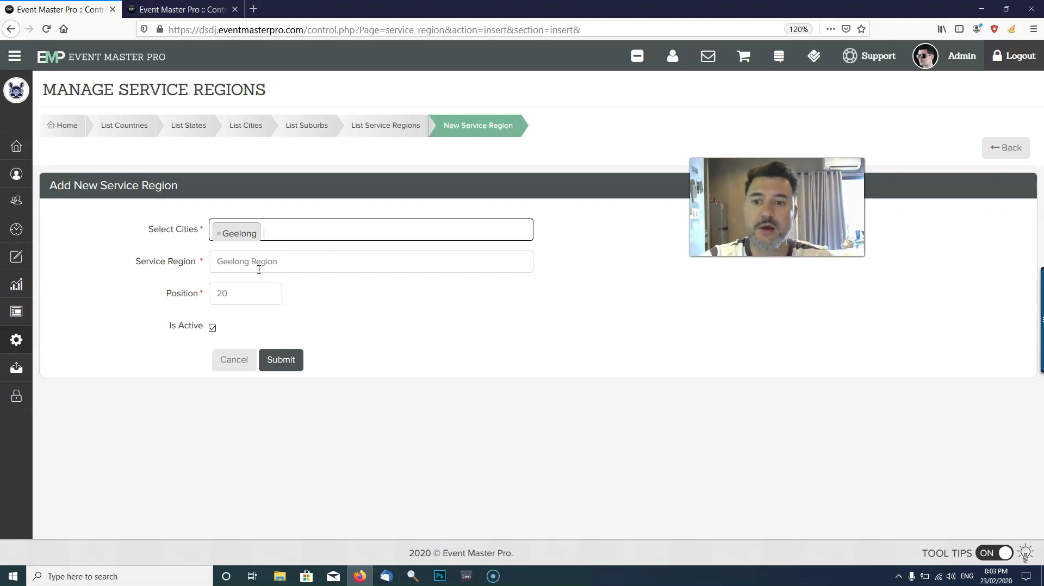
click(272, 232)
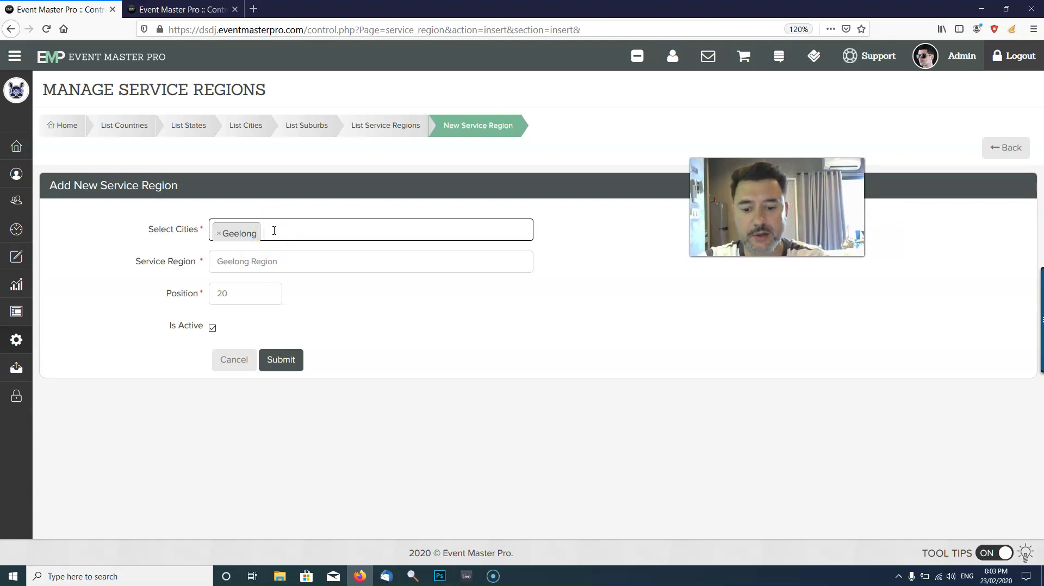
text(melbourne)
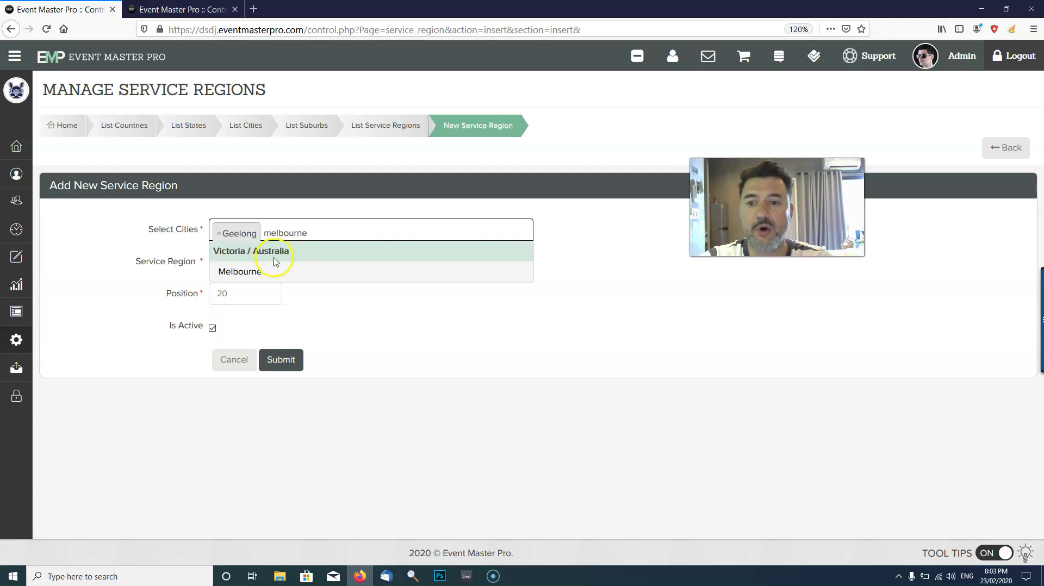
click(275, 271)
drag(298, 264, 162, 265)
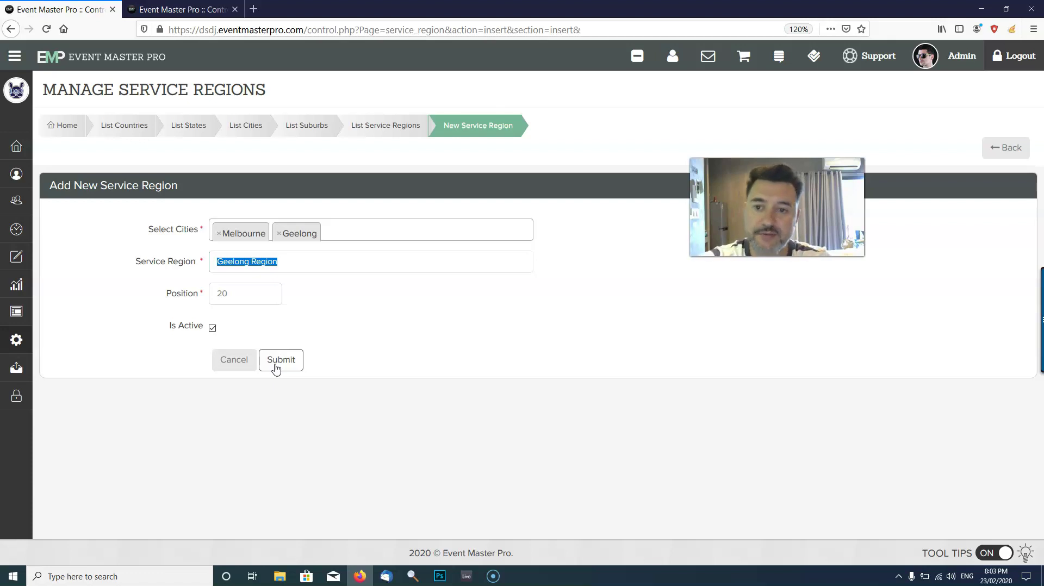
Return to the Taylors Hill event booking and scroll up to its customer and event details.
click(174, 9)
click(906, 301)
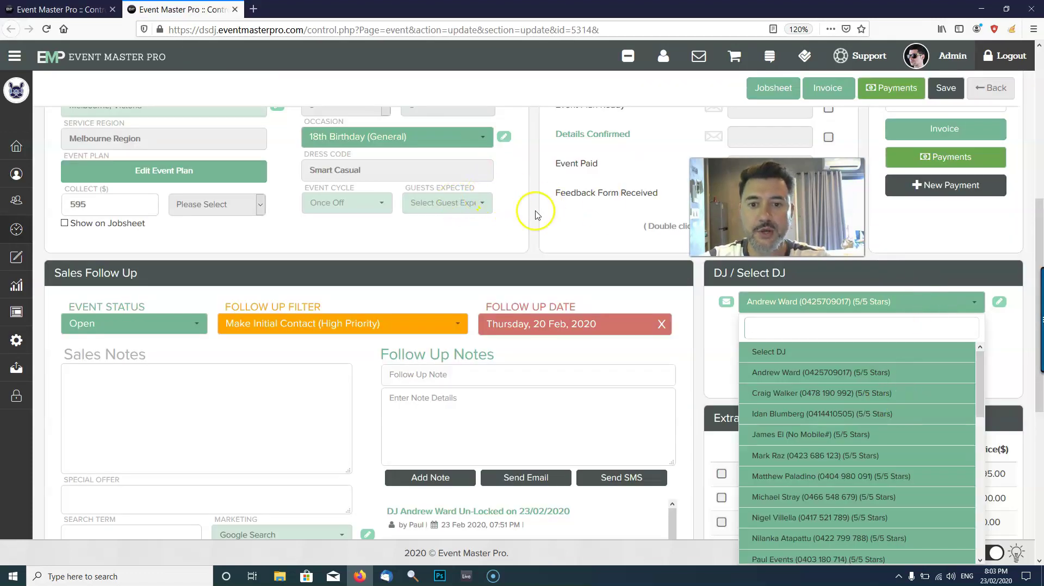
scroll(522, 245, up, 5)
scroll(522, 245, up, 3)
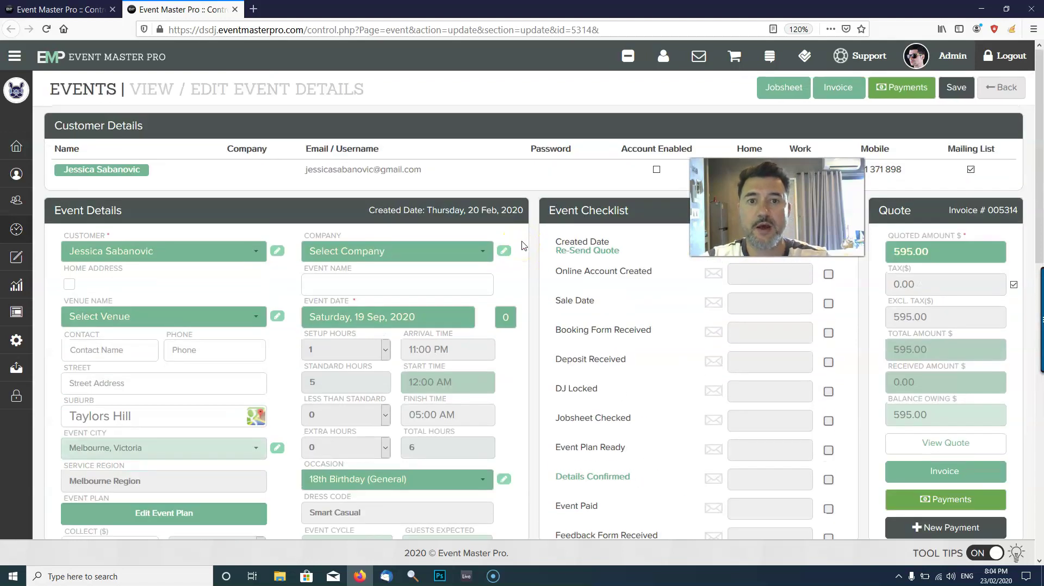